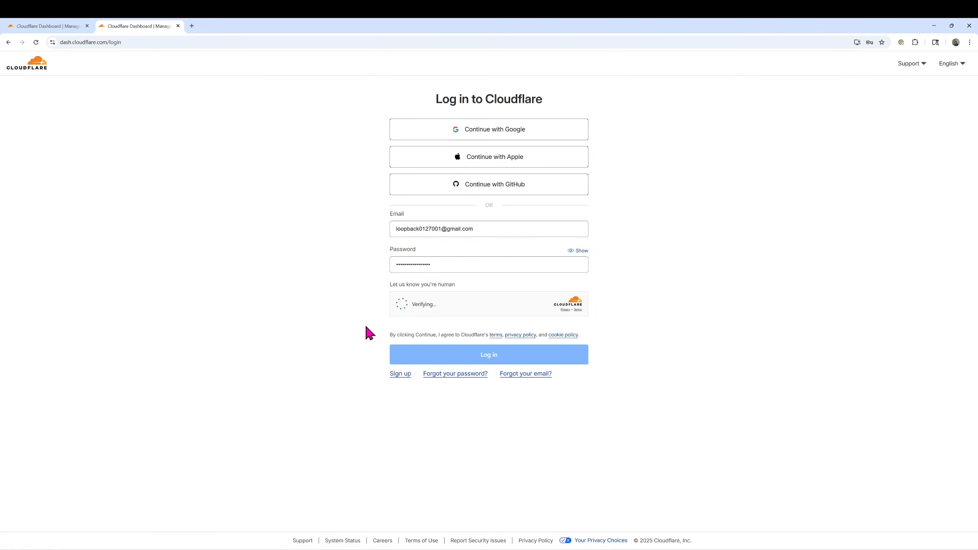
Pass the Turnstile 'Verify you are human' check and log in to the Cloudflare account
click(400, 304)
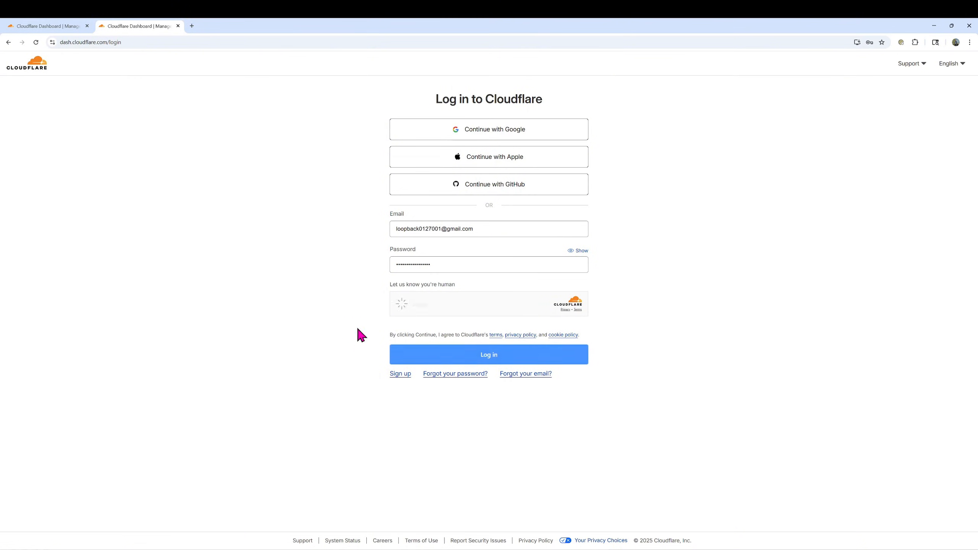
click(466, 356)
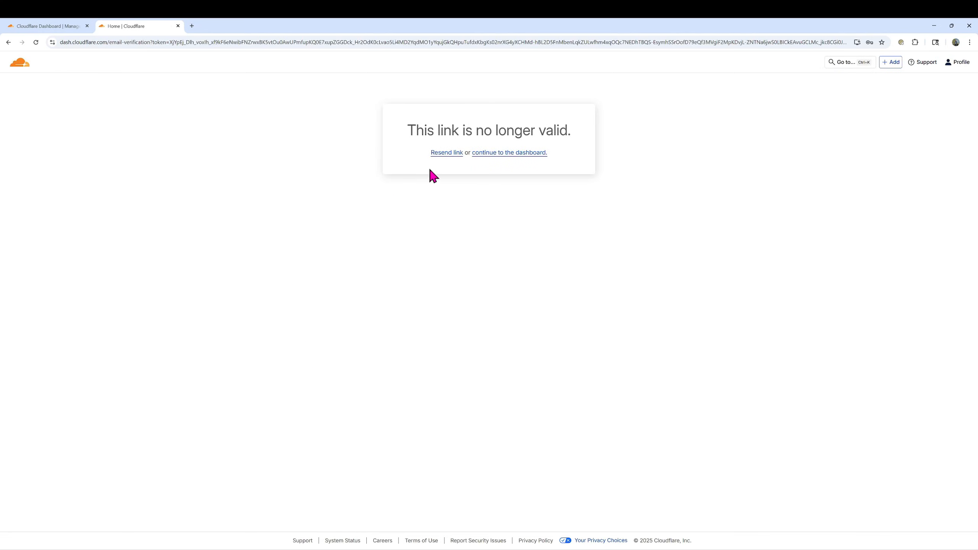
Continue past the expired-link notice to the dashboard and open Zero Trust from Account home
click(492, 153)
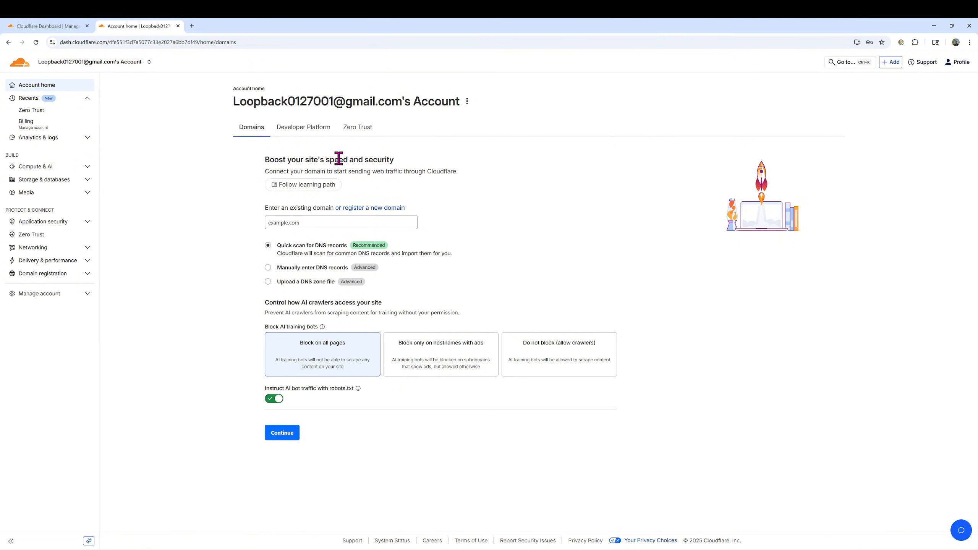
click(360, 132)
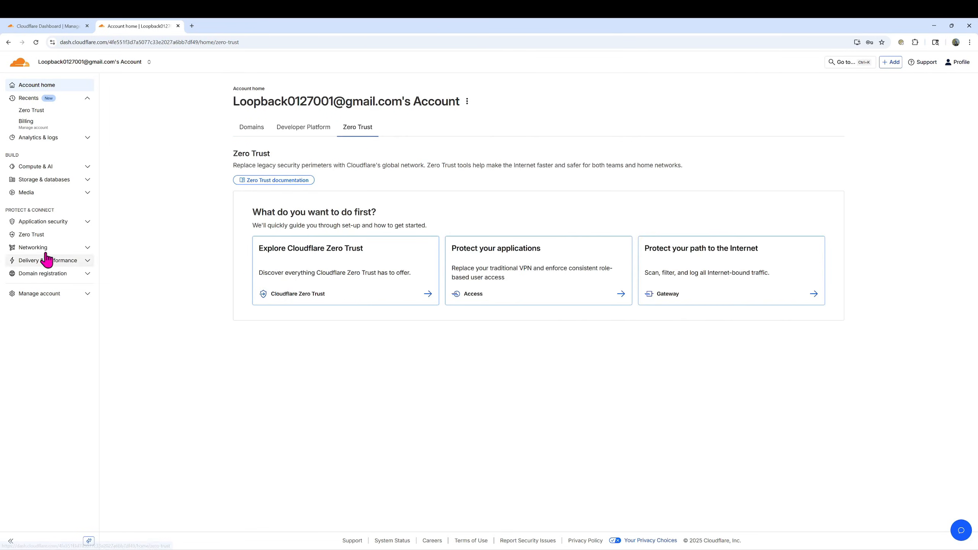
click(33, 236)
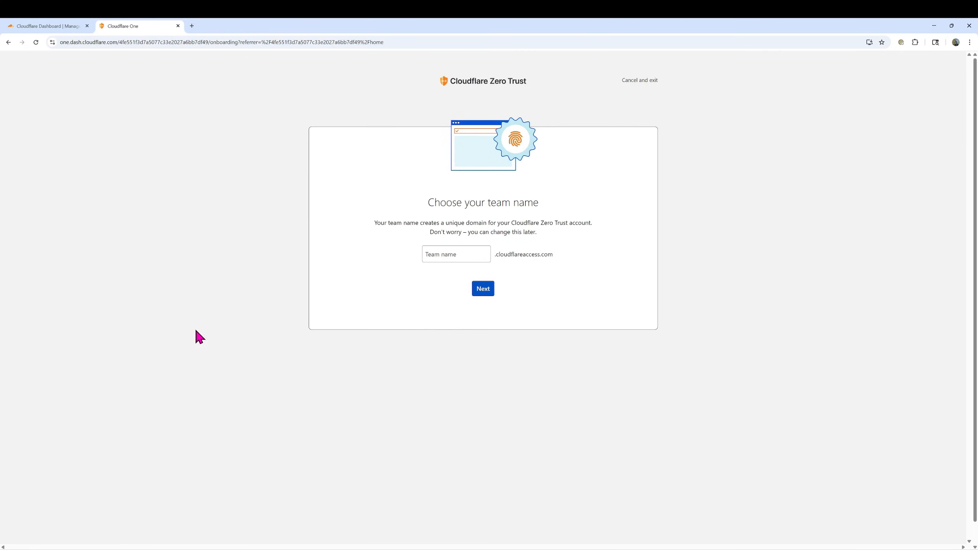
Fill in loopback27 as the team name, then cancel and confirm exiting the Zero Trust setup
click(434, 257)
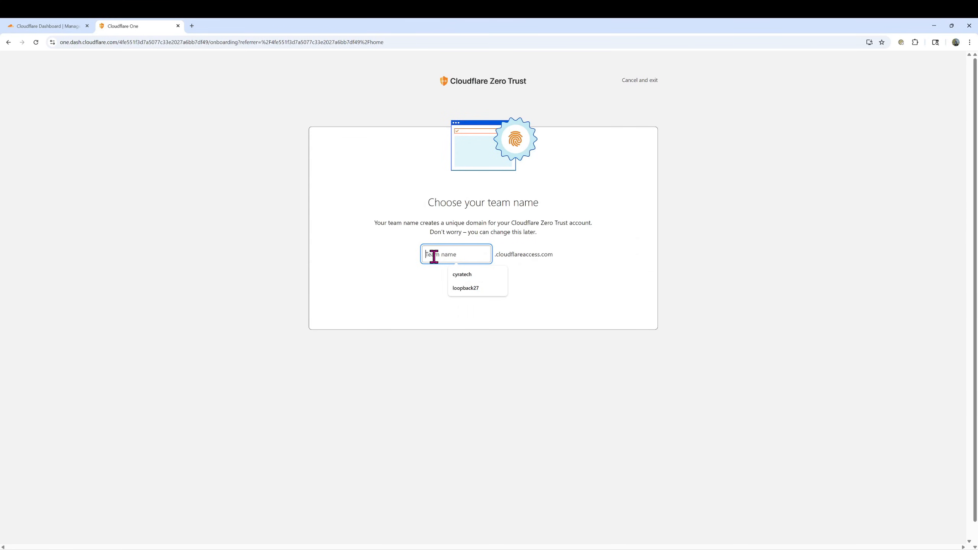
click(420, 287)
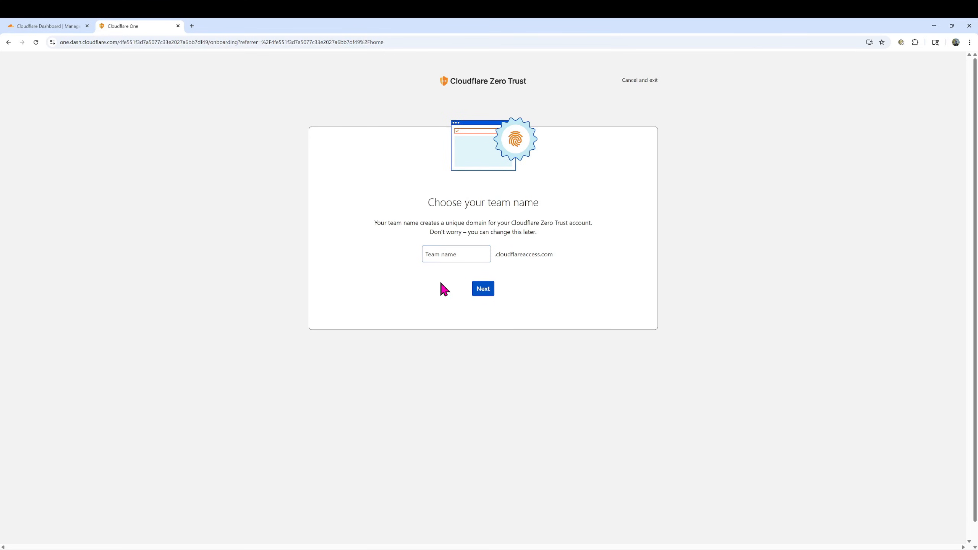
click(447, 258)
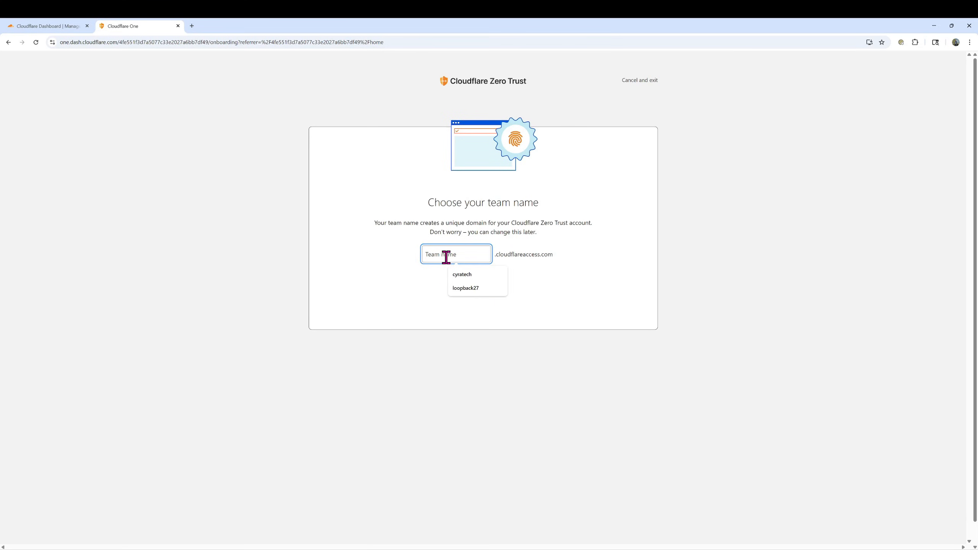
text(l)
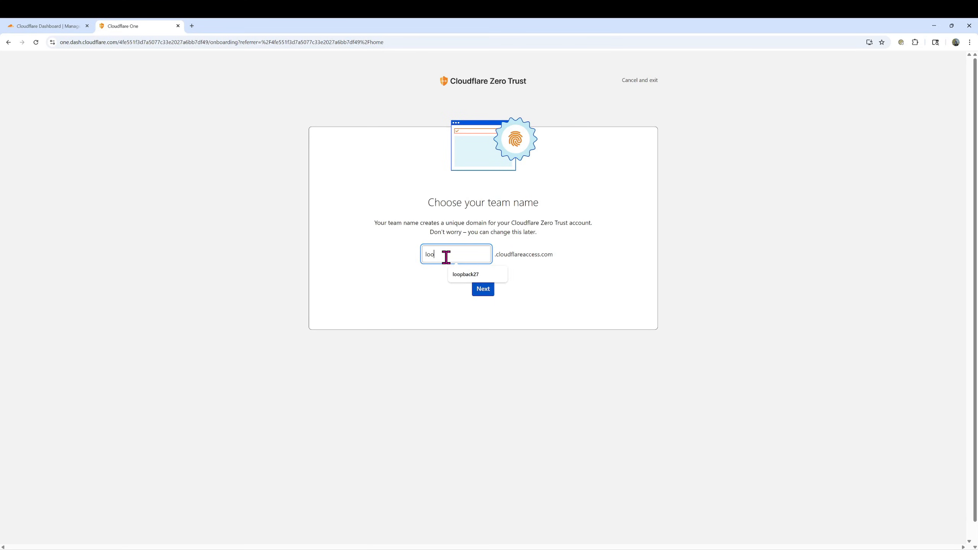
text(oo)
click(464, 274)
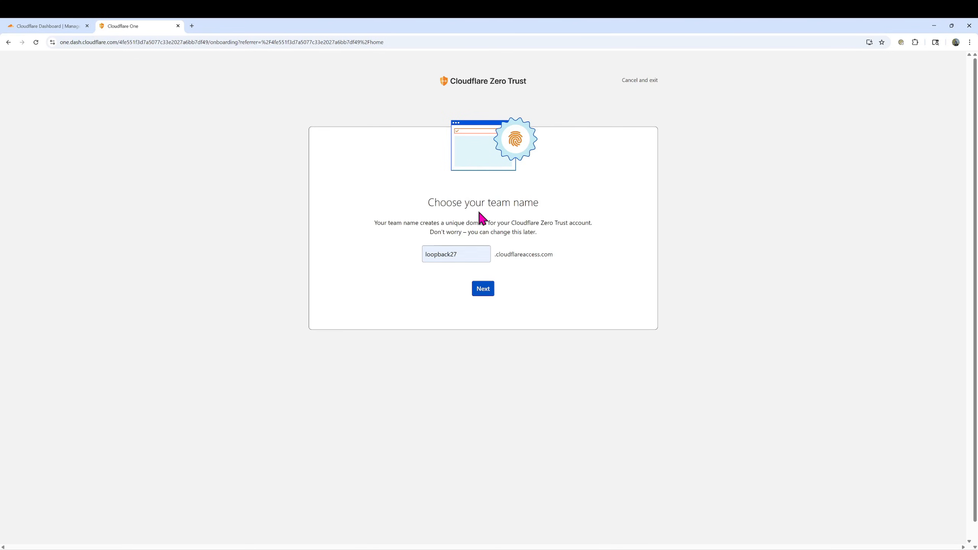
click(632, 82)
click(554, 329)
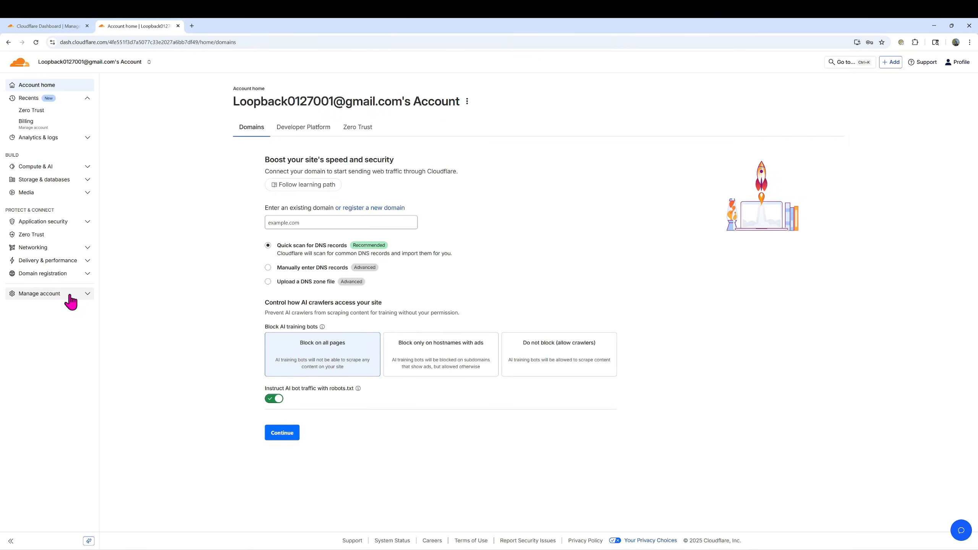
Check the account's Billing page under Manage account, then go back to Zero Trust
click(47, 294)
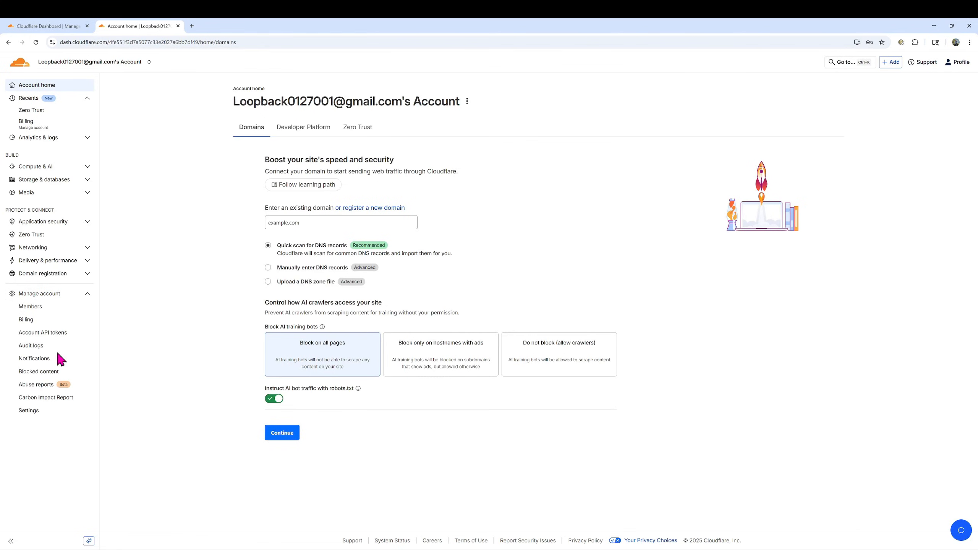
click(28, 321)
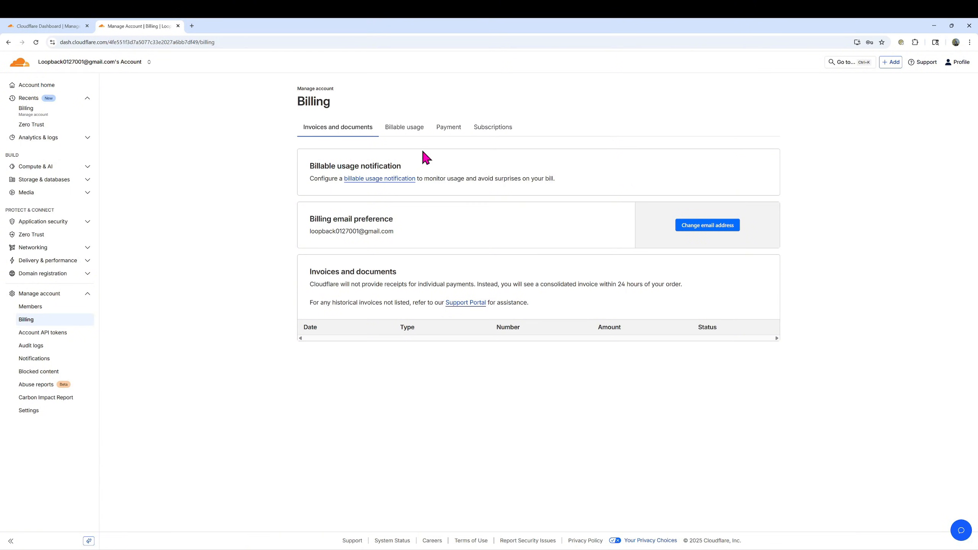
click(26, 236)
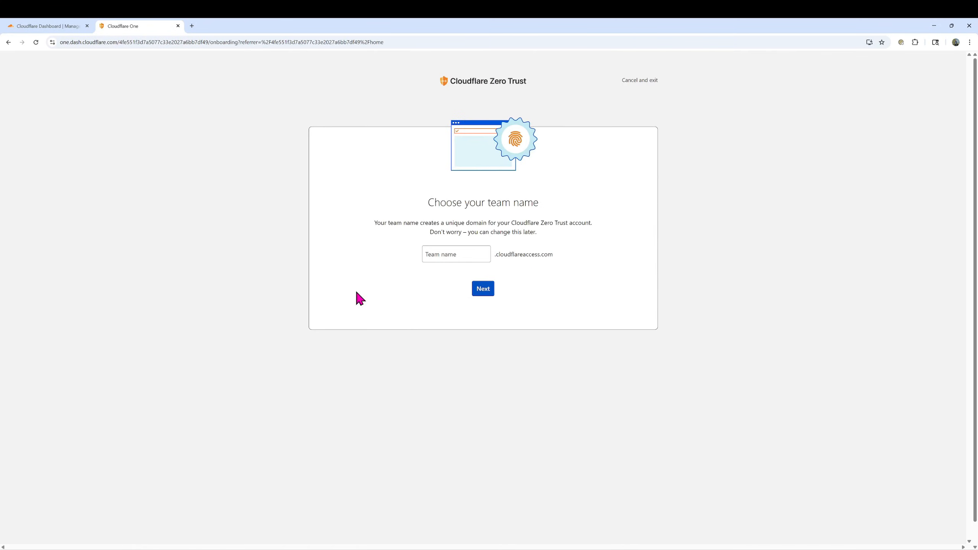
Enter loopback27 as the Zero Trust team name and continue to plans
click(459, 255)
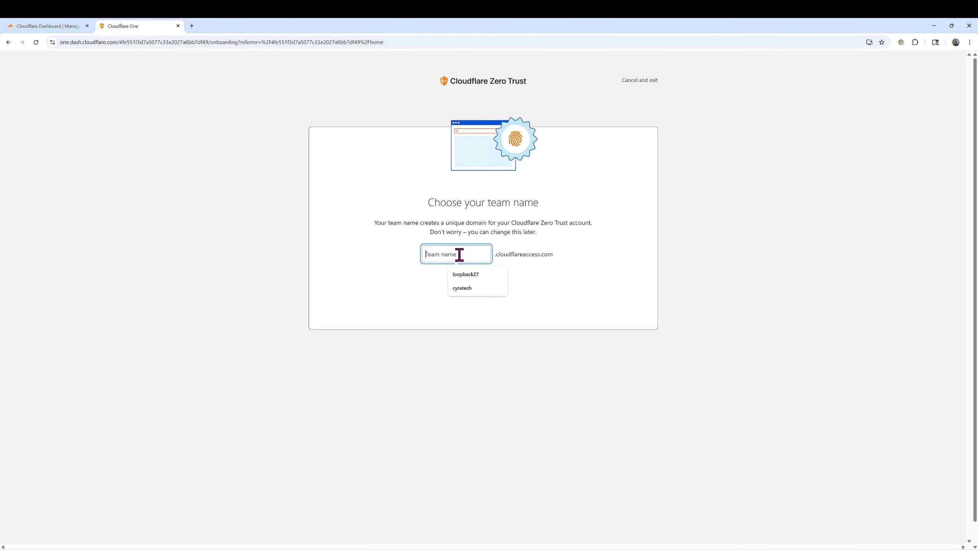
click(469, 276)
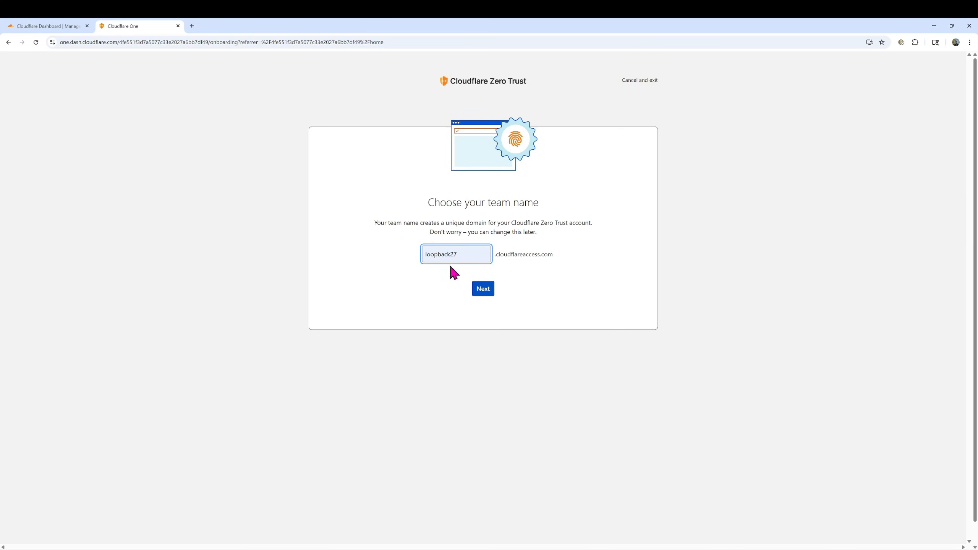
click(480, 290)
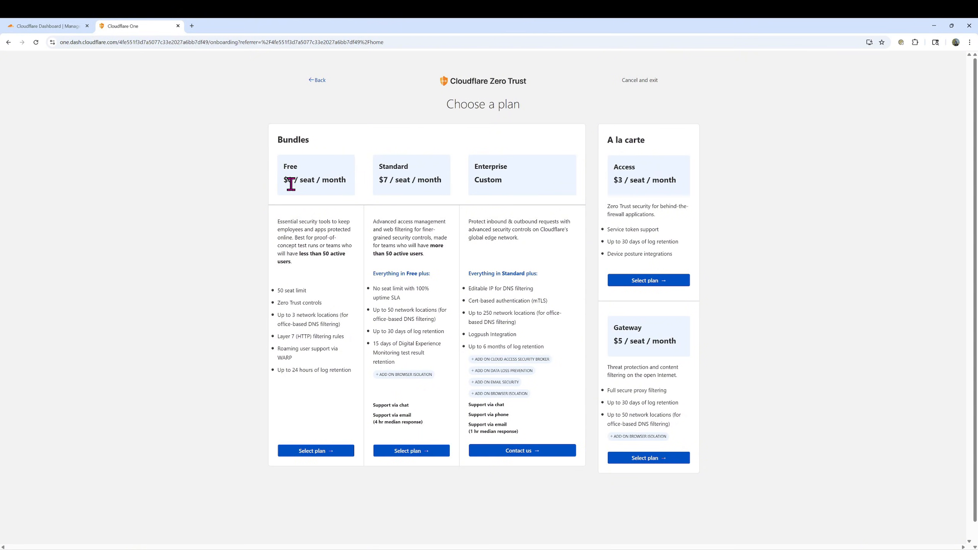
Choose the Zero Trust Free plan at $0.00 and complete the purchase
click(313, 451)
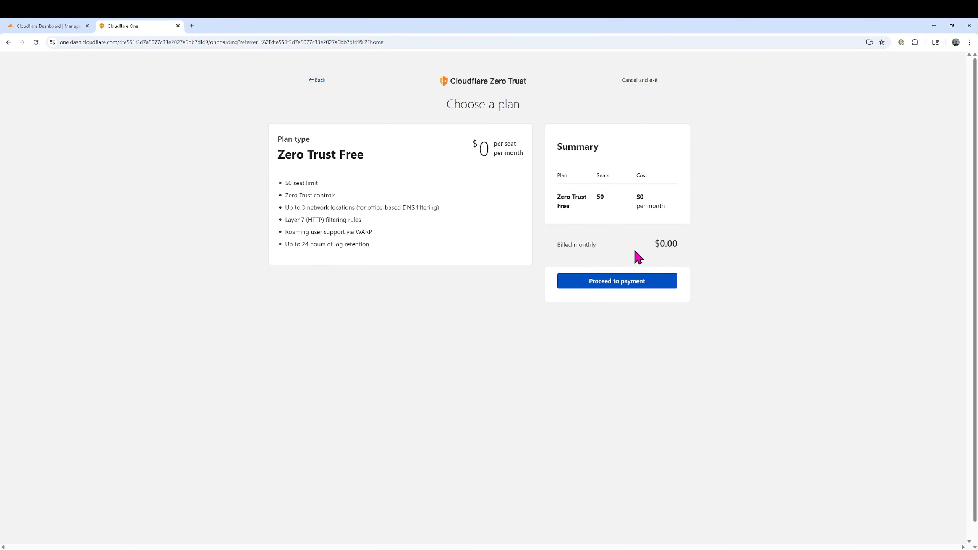
drag(677, 244, 654, 247)
click(599, 287)
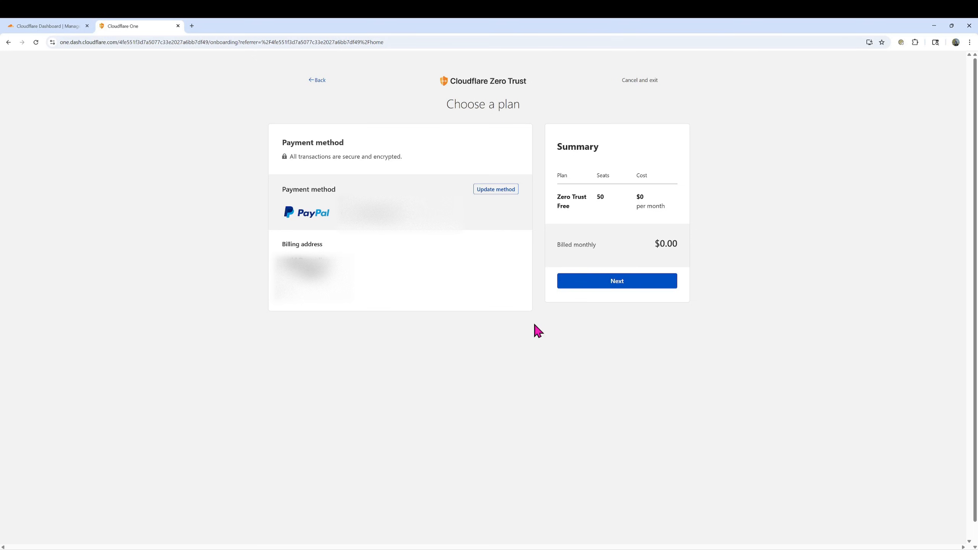
click(600, 285)
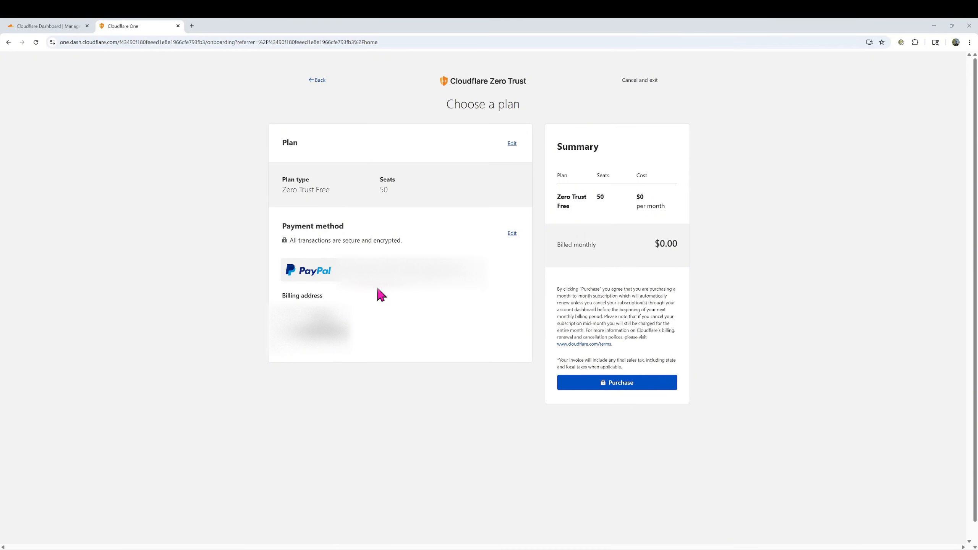
click(617, 385)
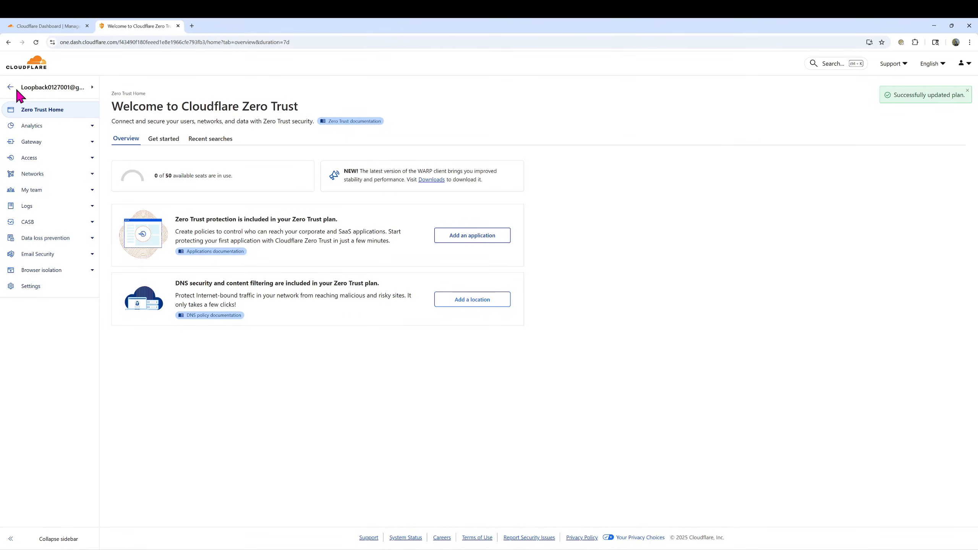
click(20, 63)
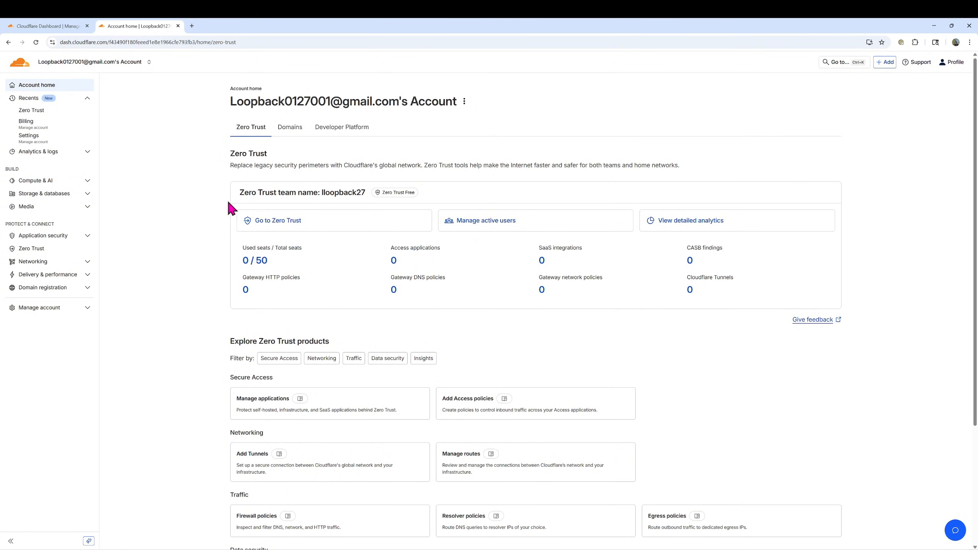
drag(239, 192, 326, 198)
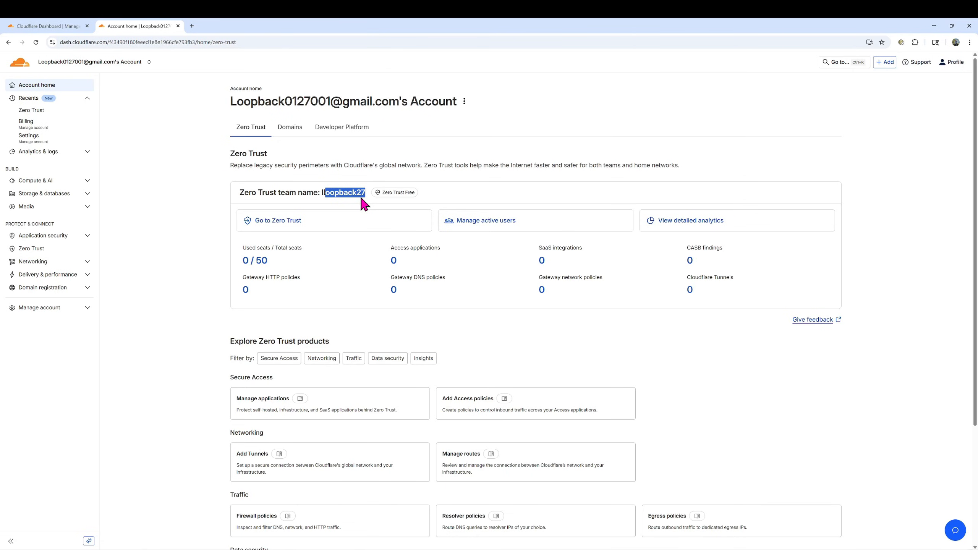
click(326, 190)
drag(366, 191, 320, 192)
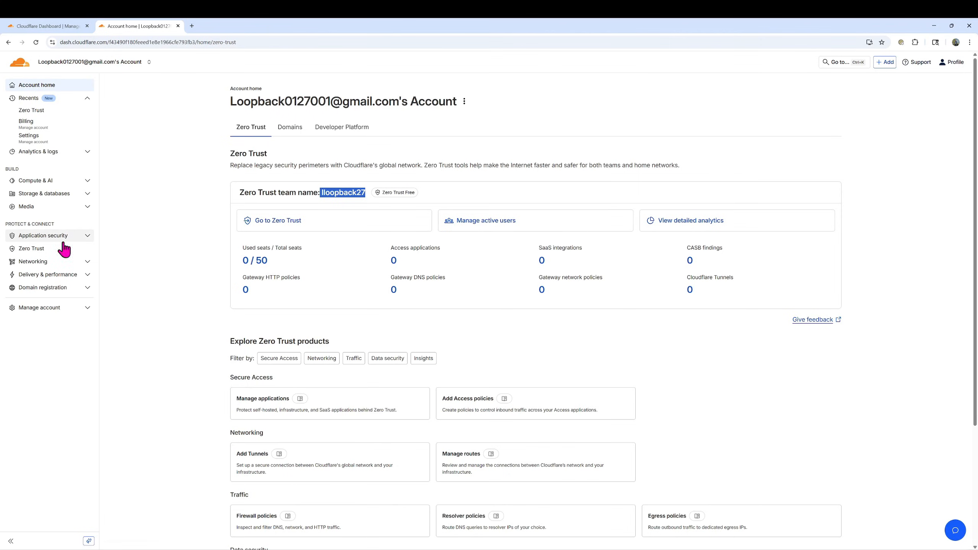
click(27, 250)
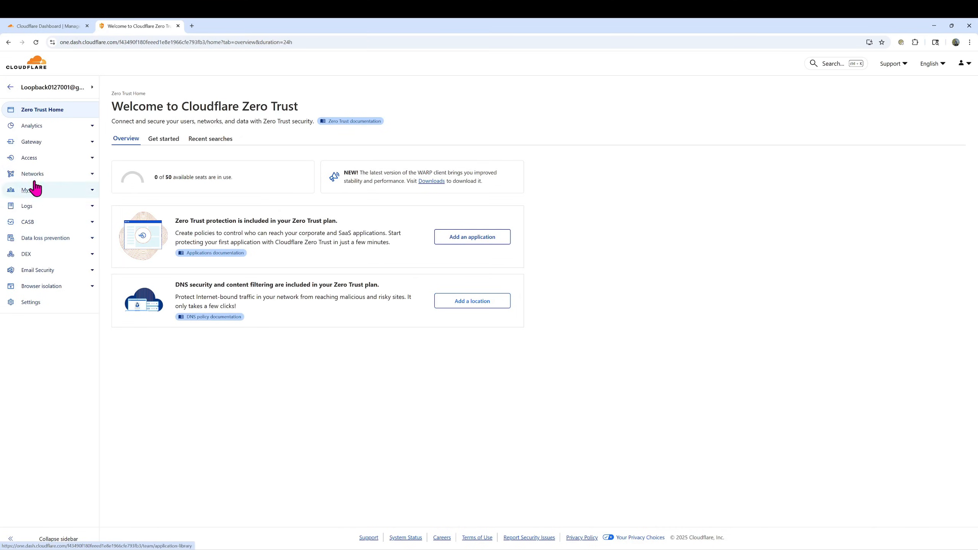
Glance at Access policies, then open Settings > Authentication, showing One-time PIN as the login method
click(33, 161)
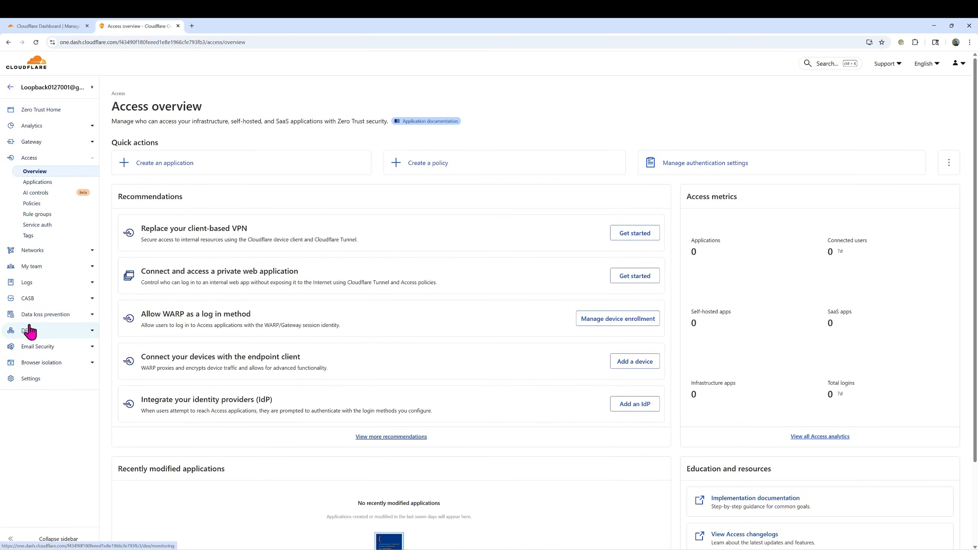
click(34, 204)
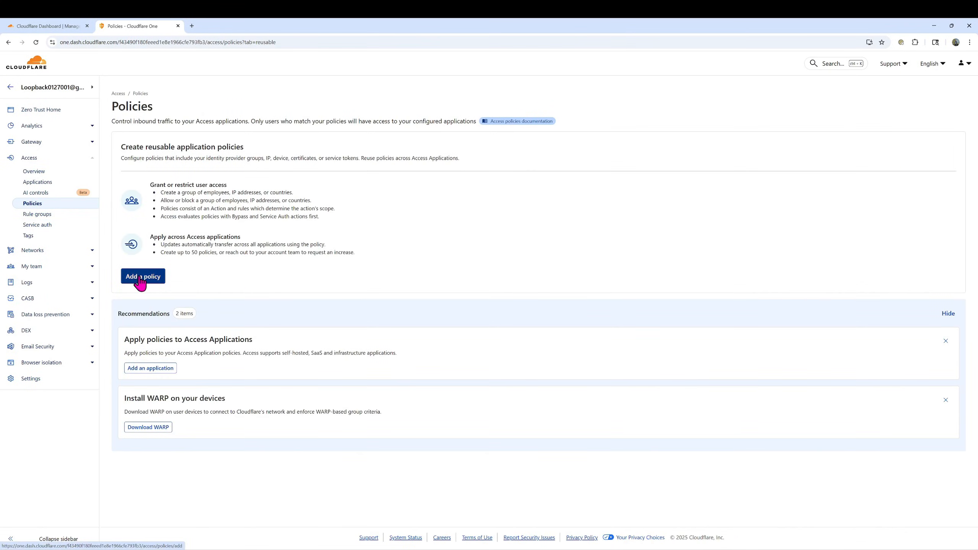
click(140, 280)
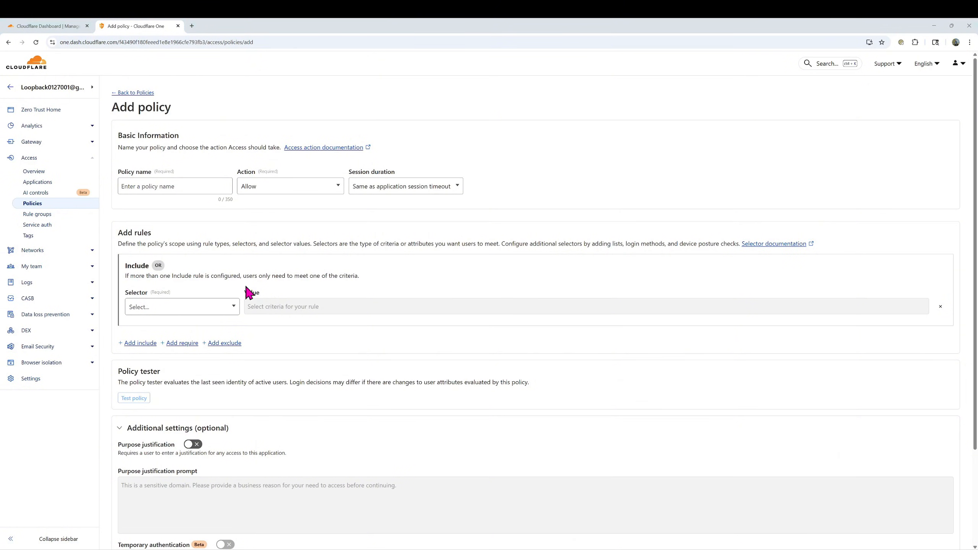
click(30, 382)
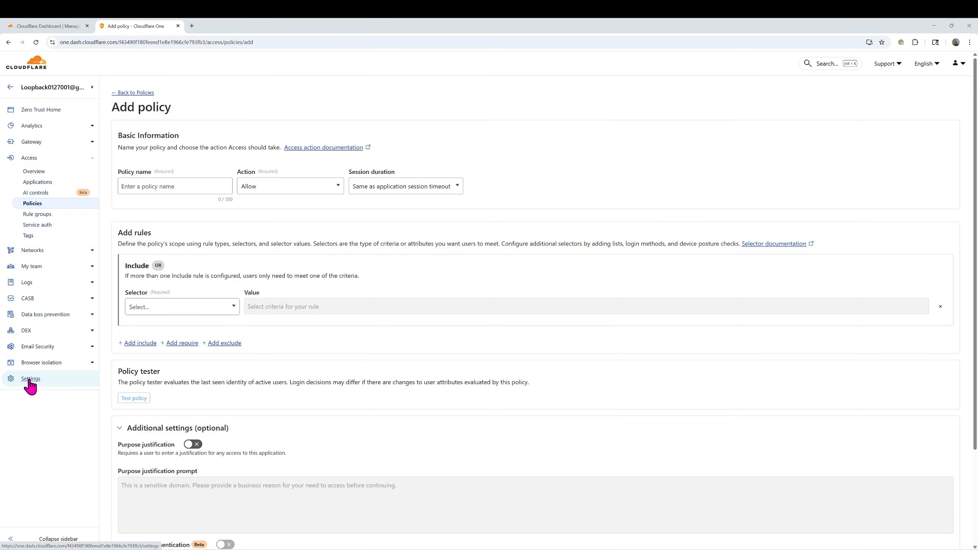
click(462, 167)
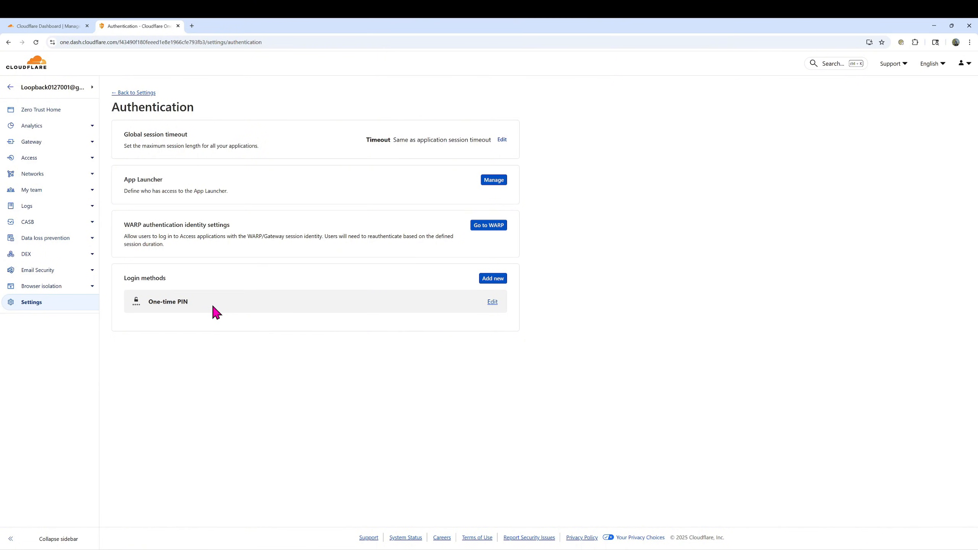
Browse the identity providers offered for a new login method, then go to the Access overview
click(493, 287)
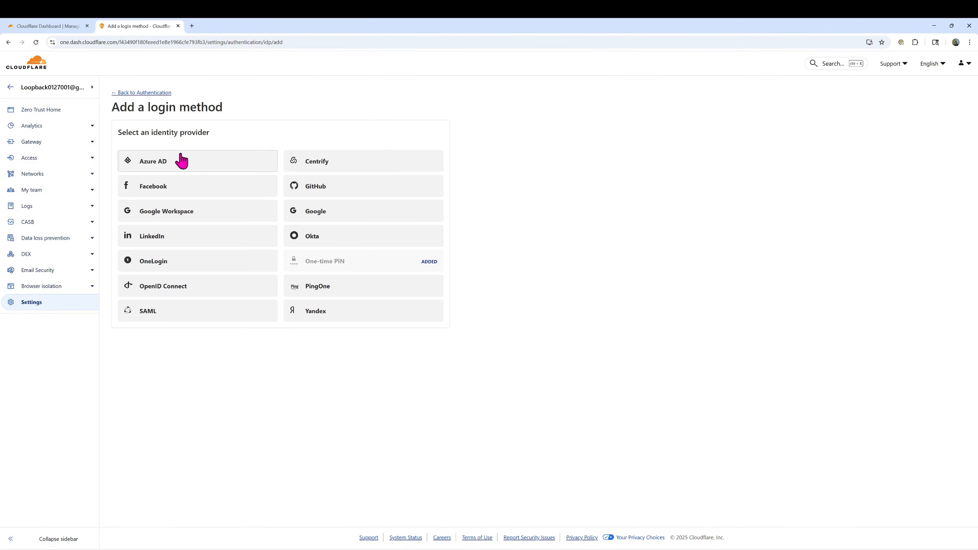
click(134, 95)
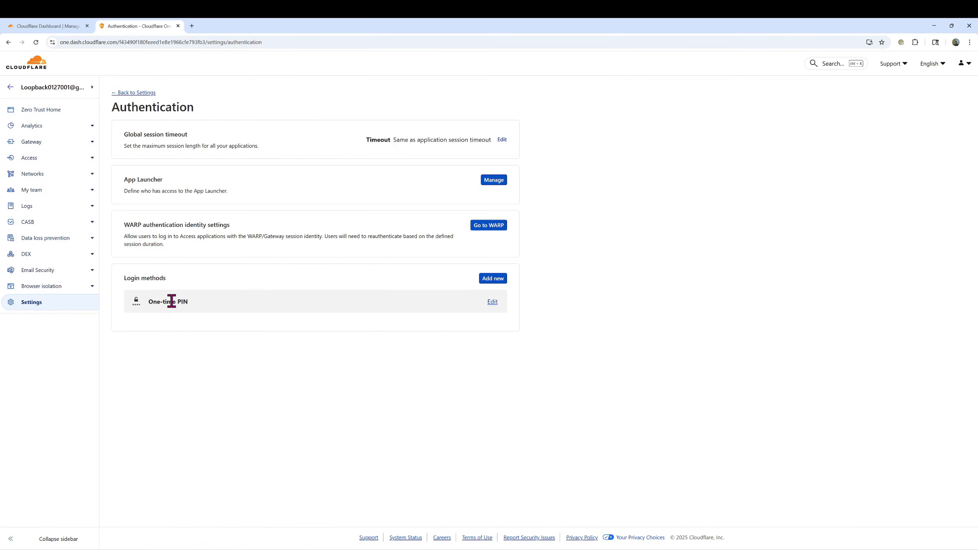
click(37, 159)
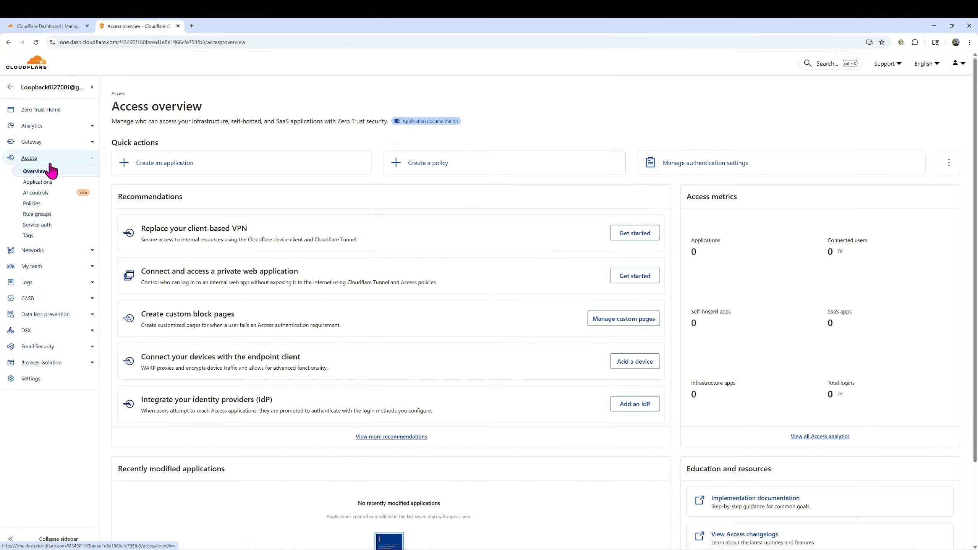
Start a new Access policy named 'Onboarding policy: 11/15/2025'
click(33, 203)
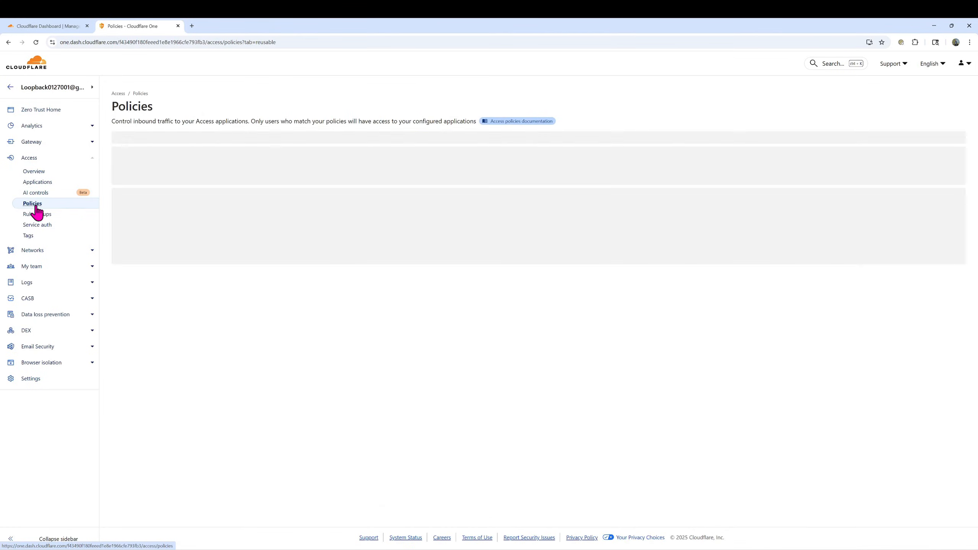
click(143, 276)
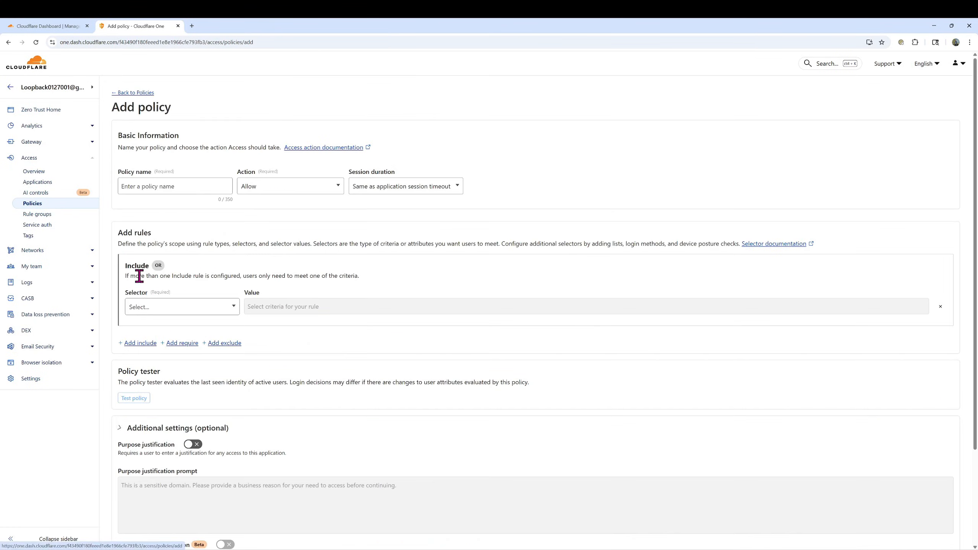
click(158, 186)
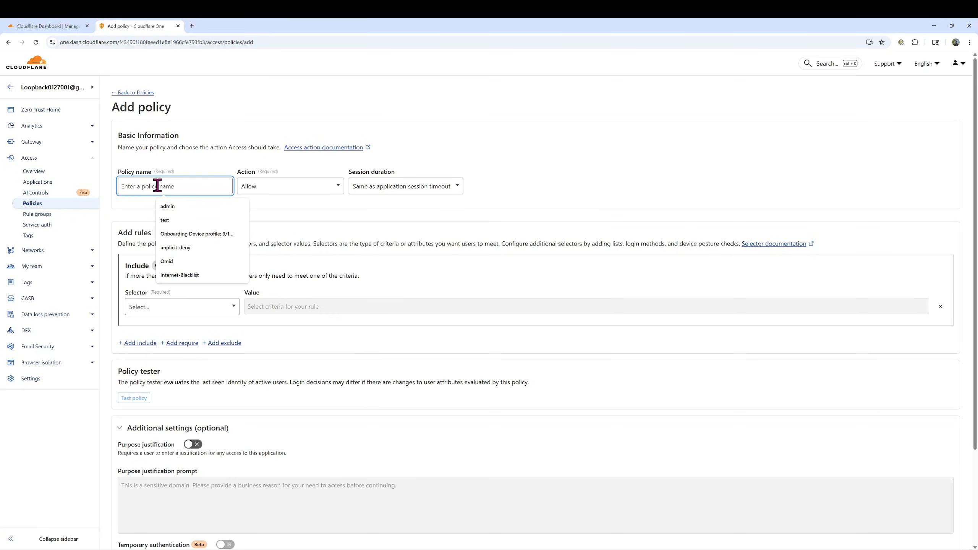
text(Onboarding policy: 11/15/2025)
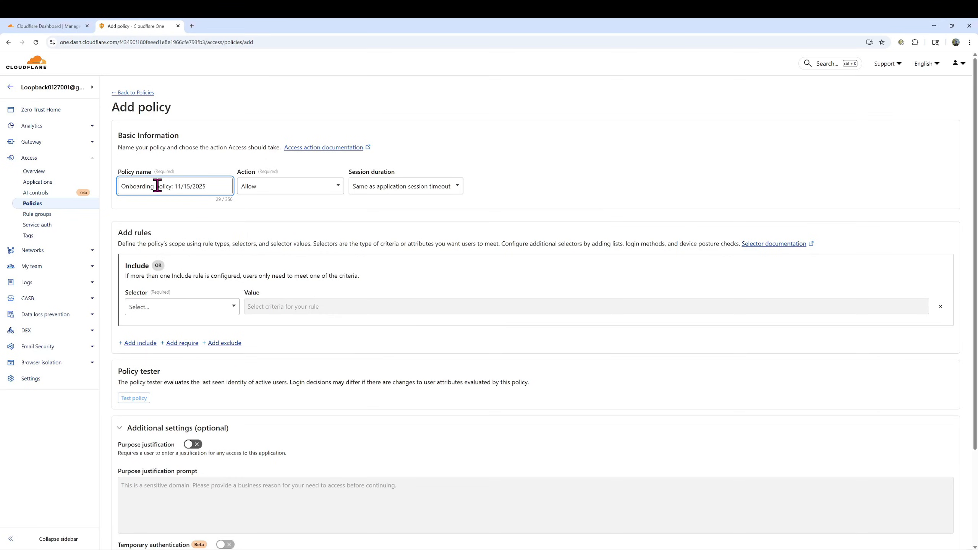
Add an Emails include rule with the user's e-mail address and save the policy
click(154, 310)
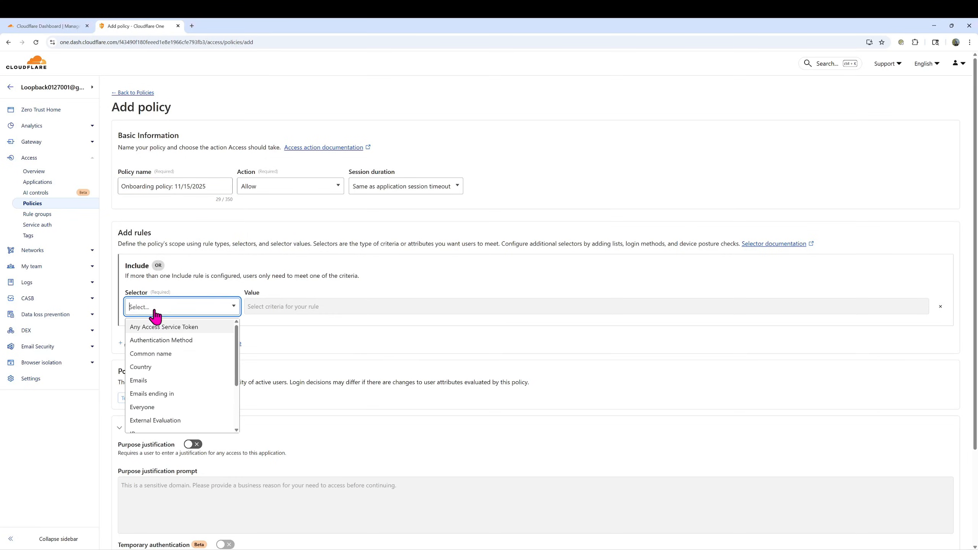
click(145, 381)
click(264, 309)
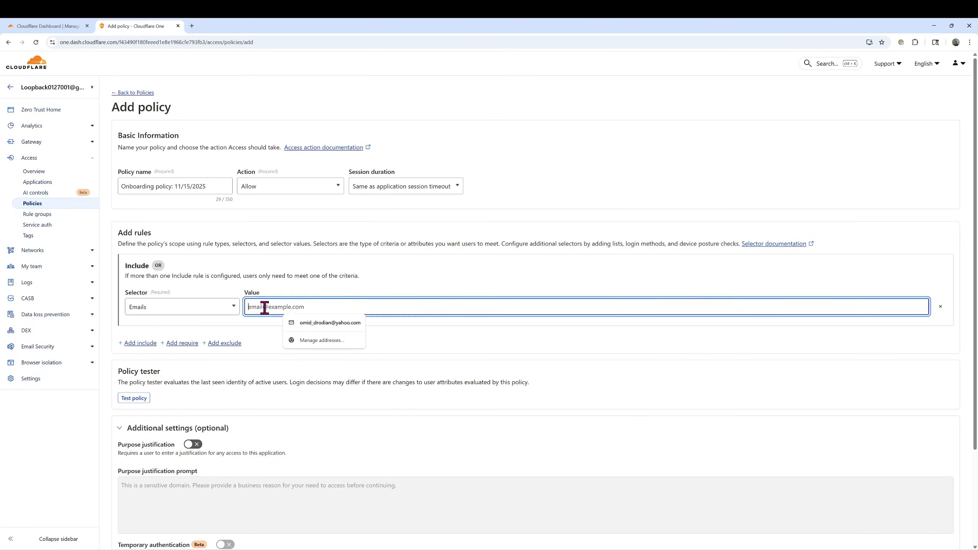
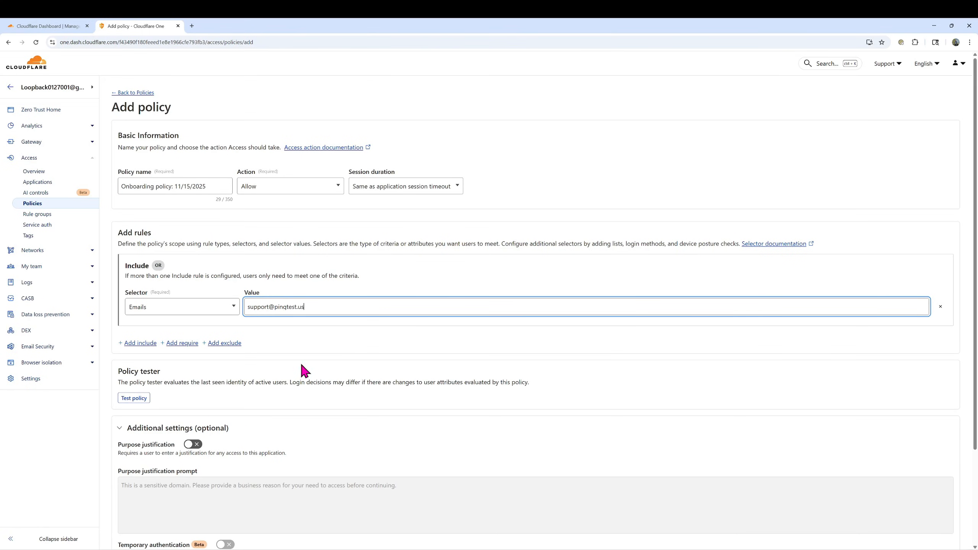
scroll(320, 368, down, 3)
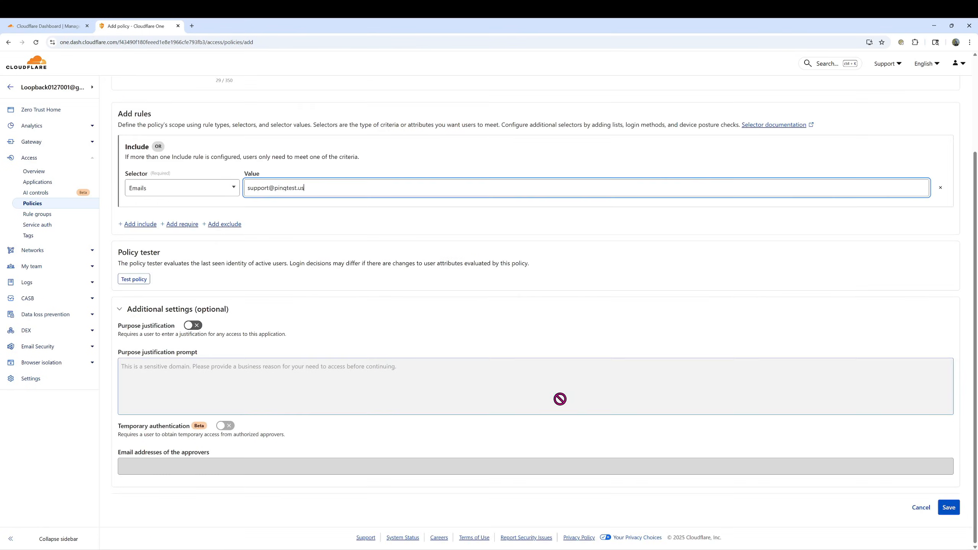
click(948, 507)
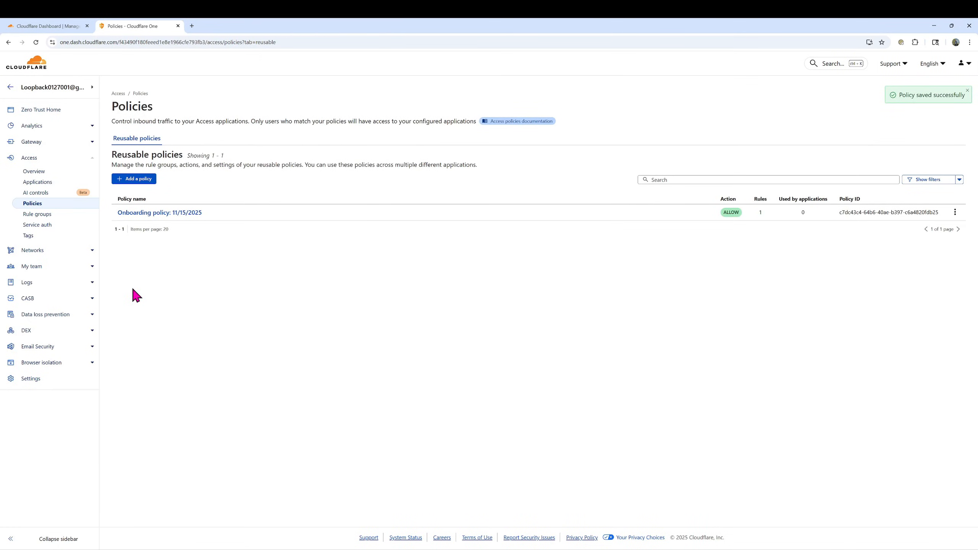
Add the existing 'Onboarding policy: 11/15/2025' to WARP Client device enrollment permissions and save
click(33, 380)
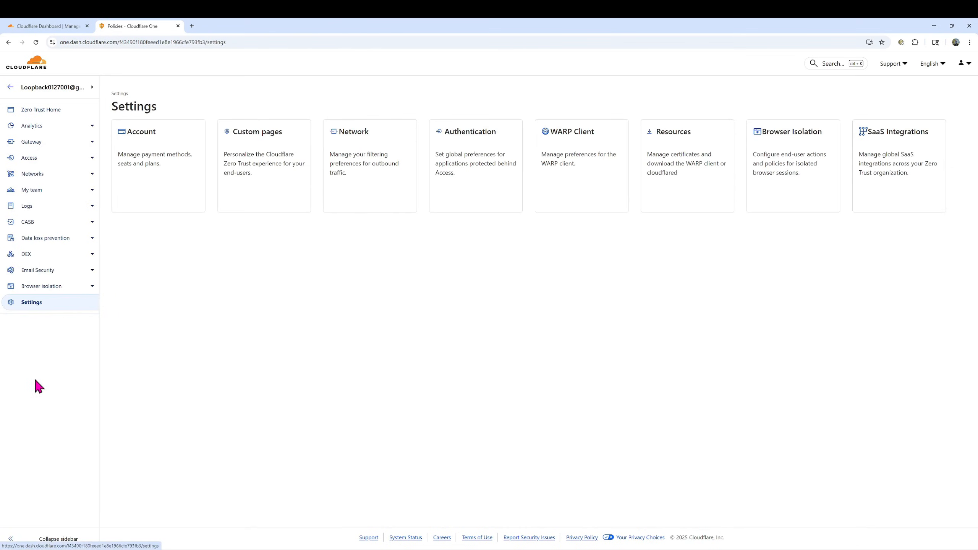
click(568, 163)
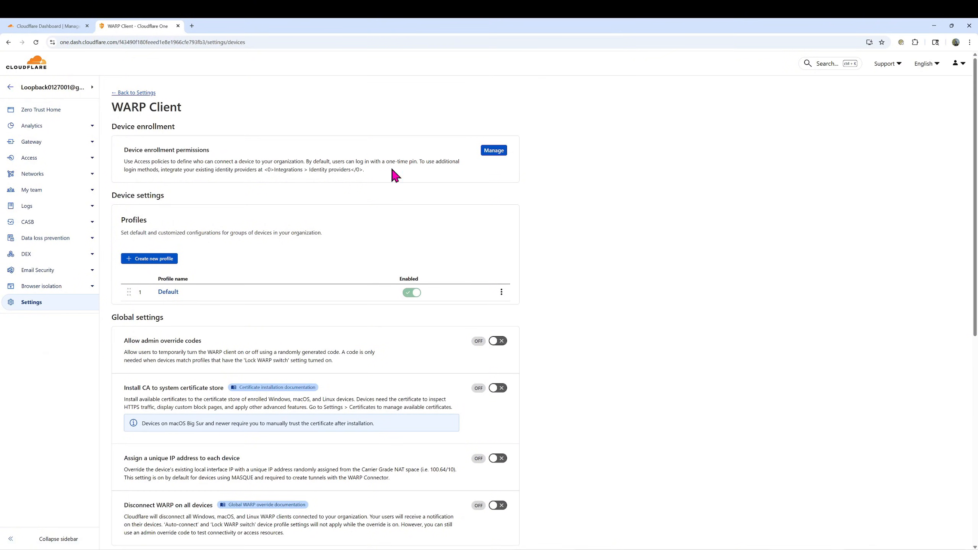
click(493, 151)
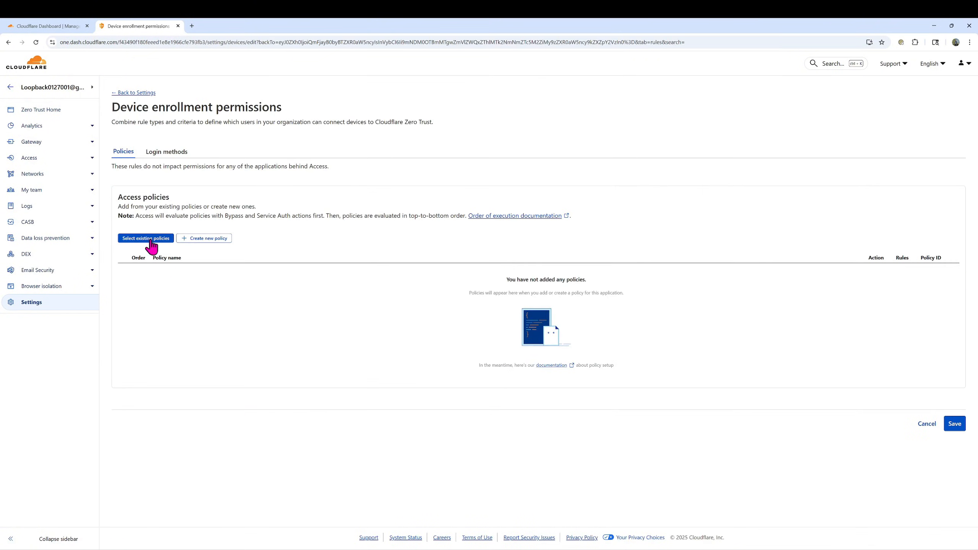
click(146, 239)
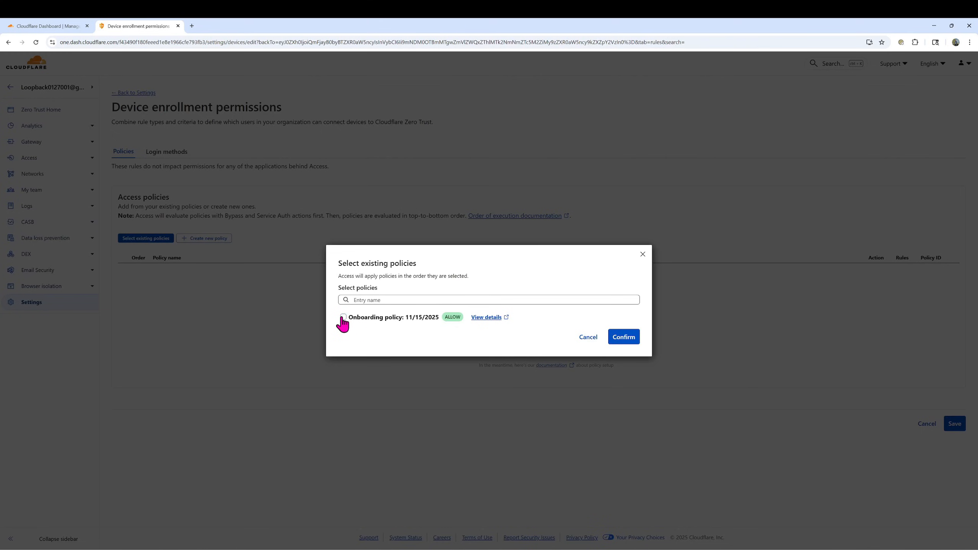
click(343, 318)
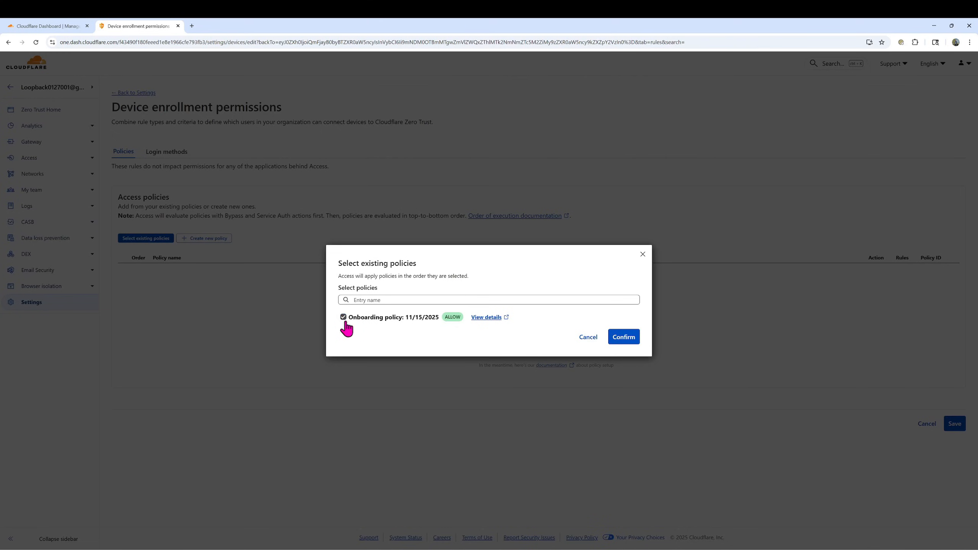
click(622, 338)
click(955, 370)
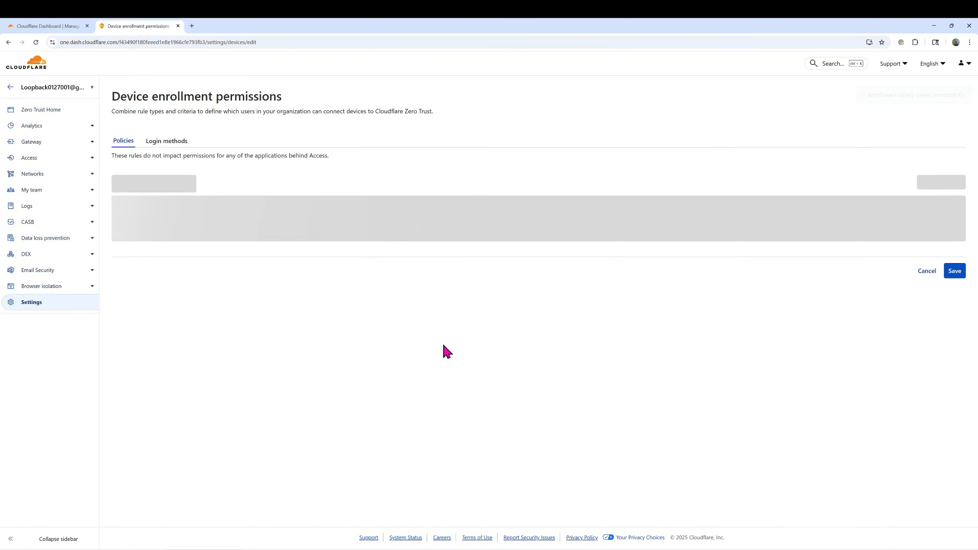
From Settings > WARP Client, bring up the Create profile form for a new device profile
click(32, 306)
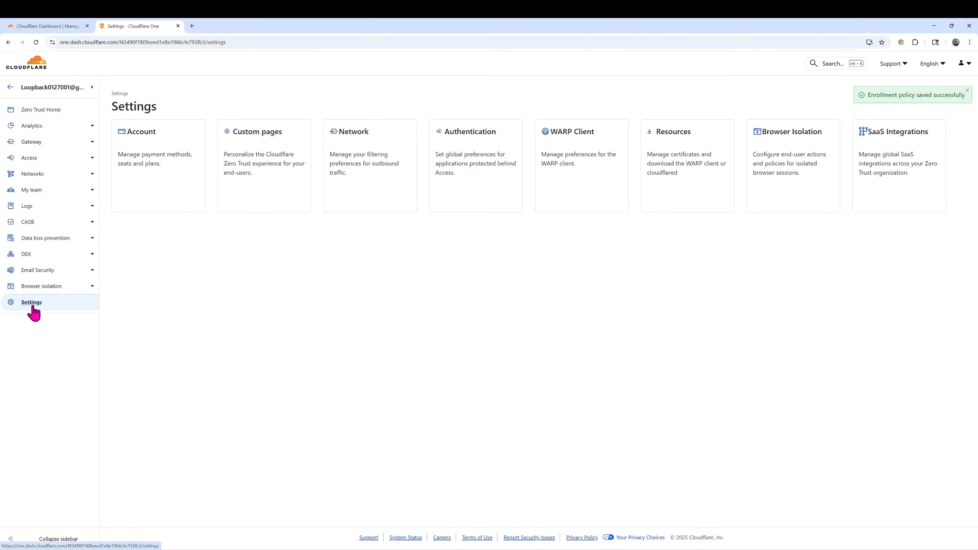
click(577, 167)
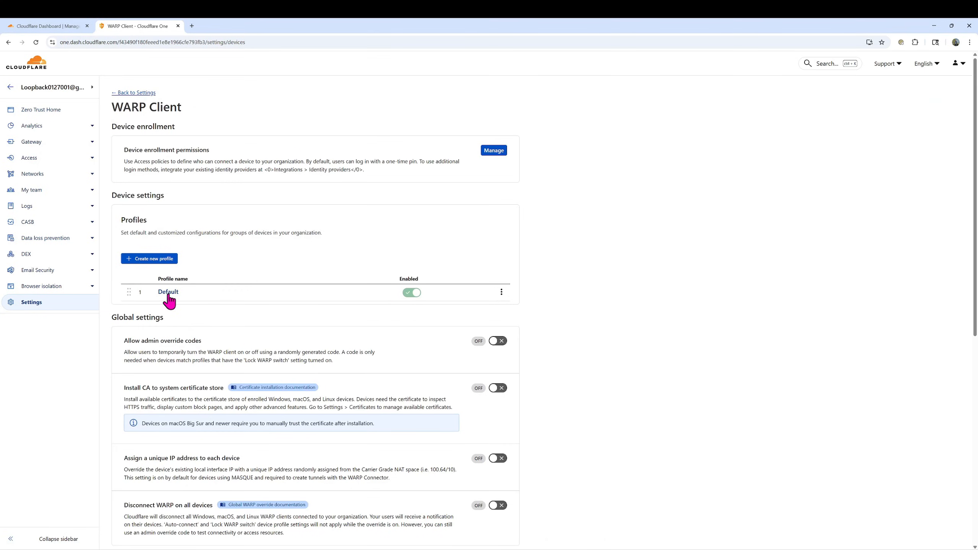
click(146, 260)
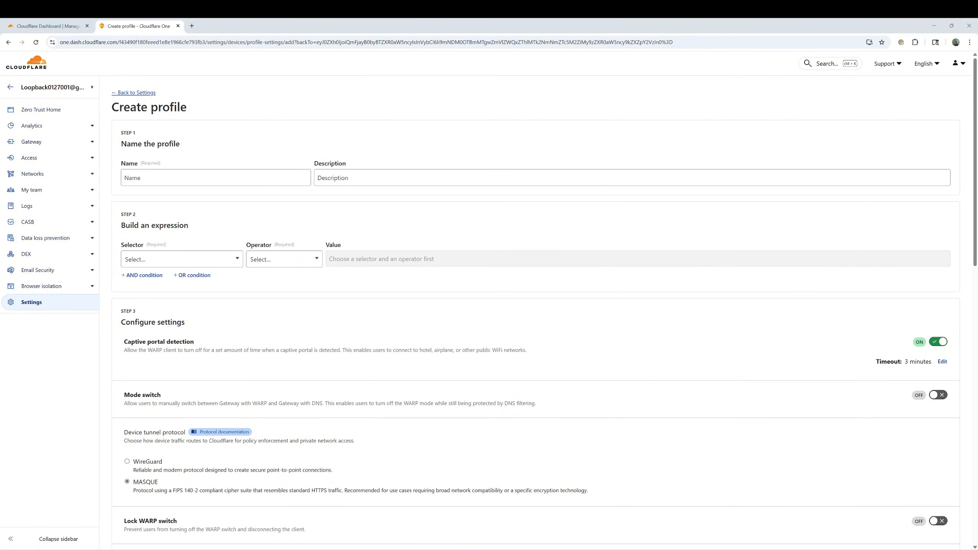
Name the profile 'Onboarding Device profile: 11/15/2025' and add a User email in rule with the support e-mail address
click(154, 175)
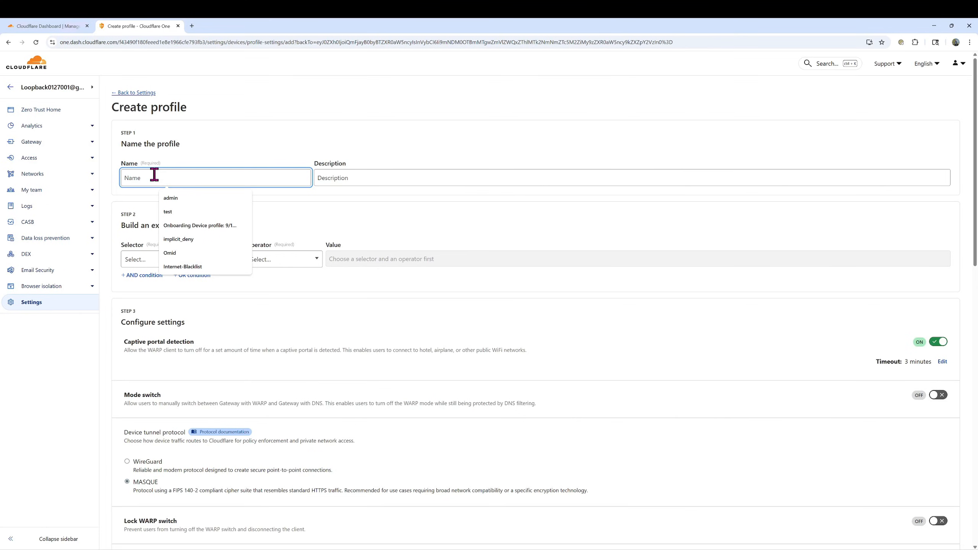
text(Onboarding Device profile: 11/15/2025)
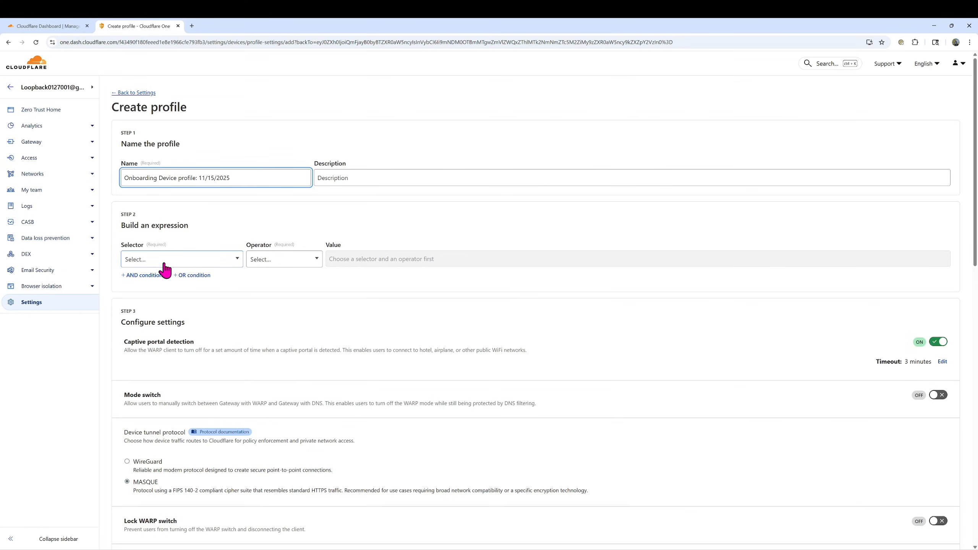
click(152, 266)
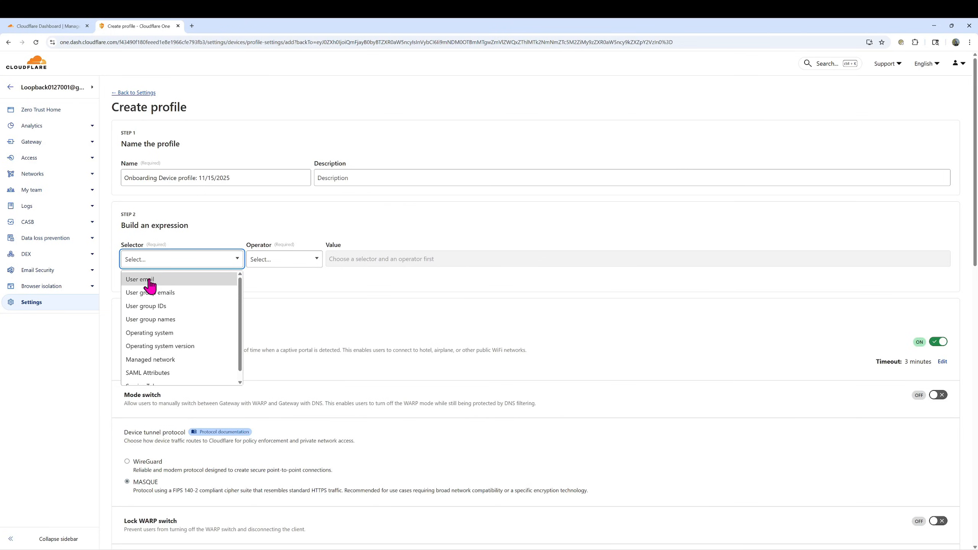
click(146, 279)
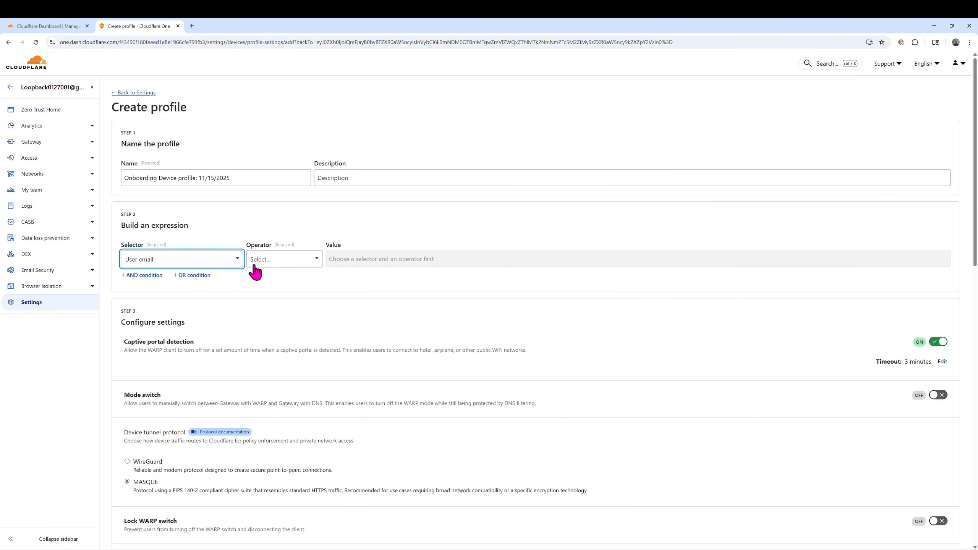
click(270, 260)
click(256, 307)
click(348, 262)
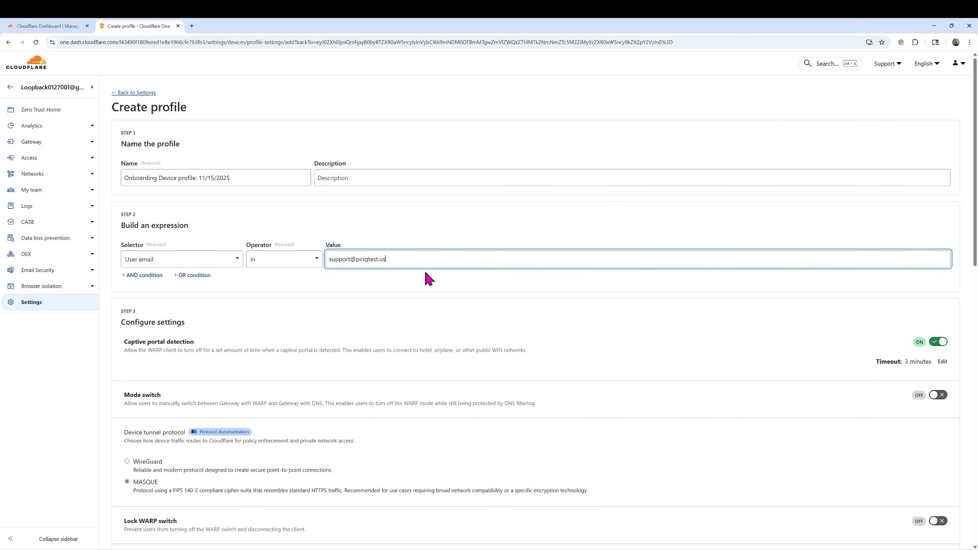
key(Return)
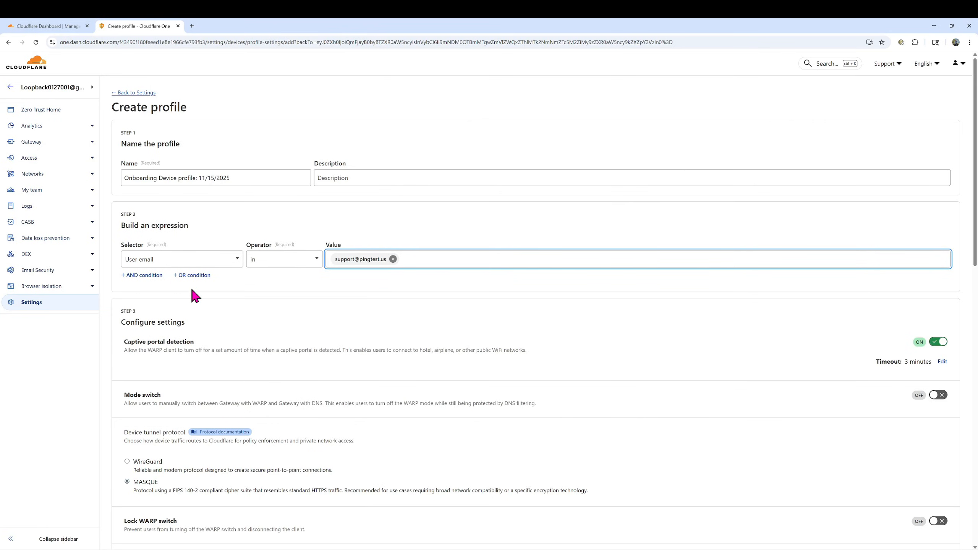
Add an OR condition with selector User group names and operator in
click(143, 275)
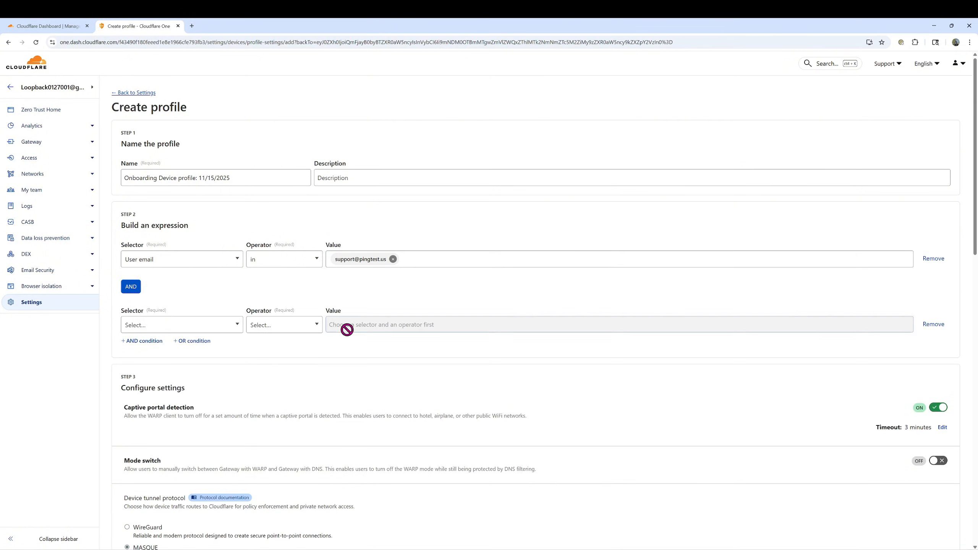
click(934, 324)
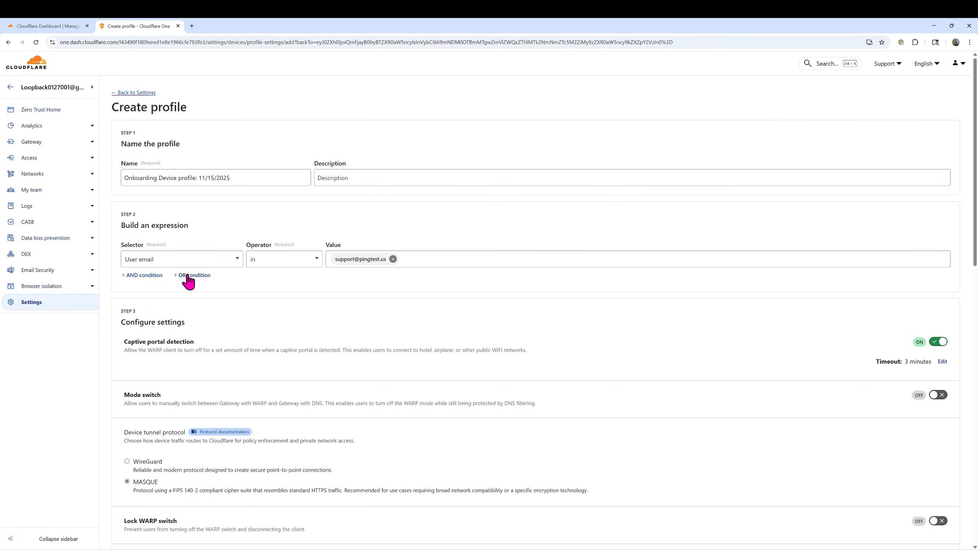
click(188, 276)
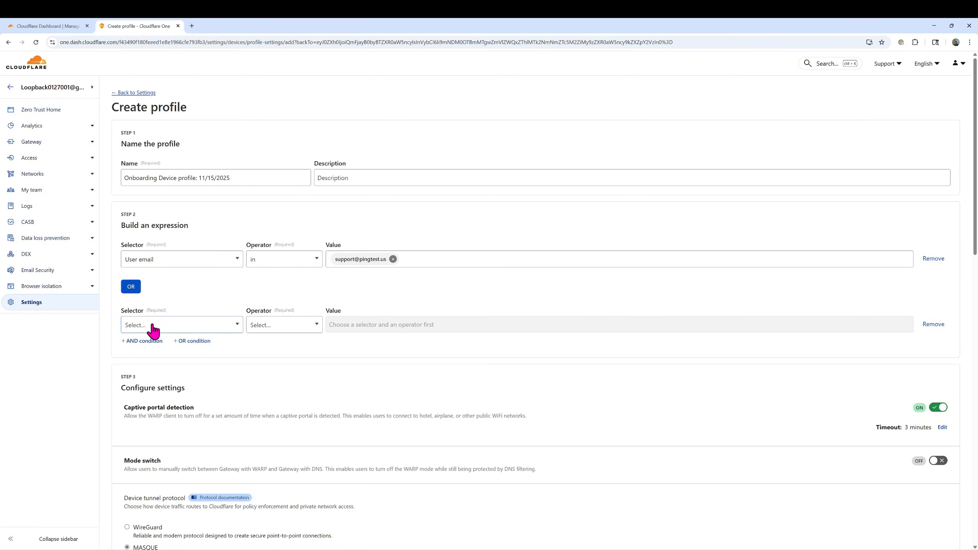
click(153, 328)
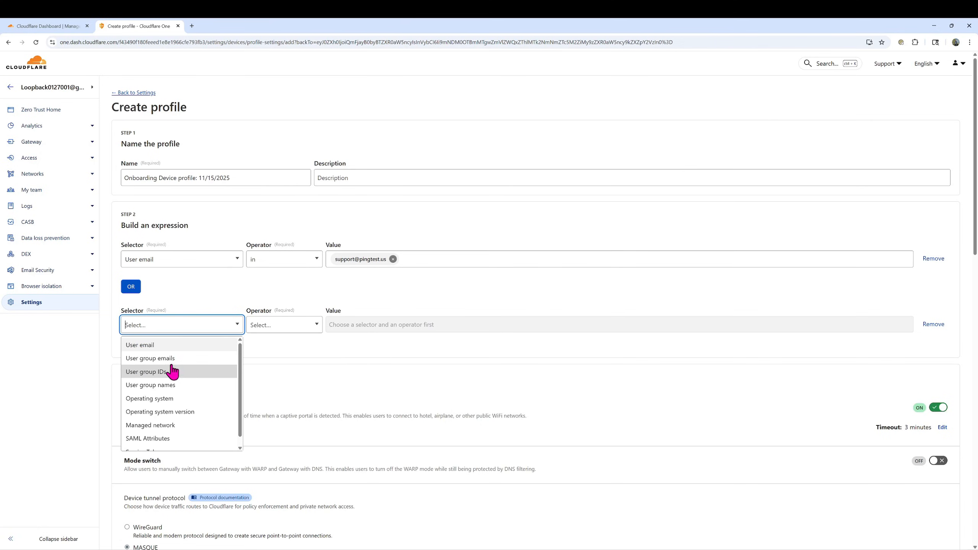
scroll(178, 366, down, 1)
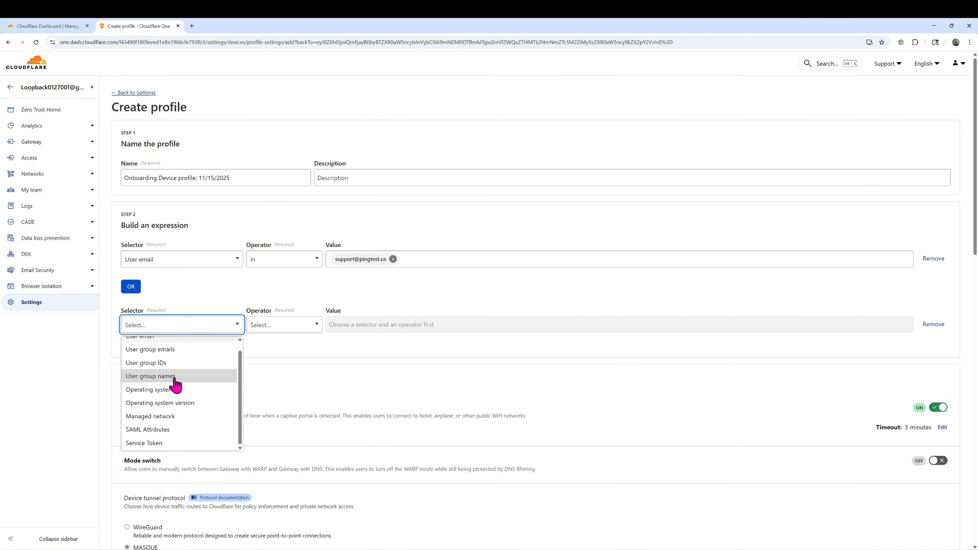
click(163, 376)
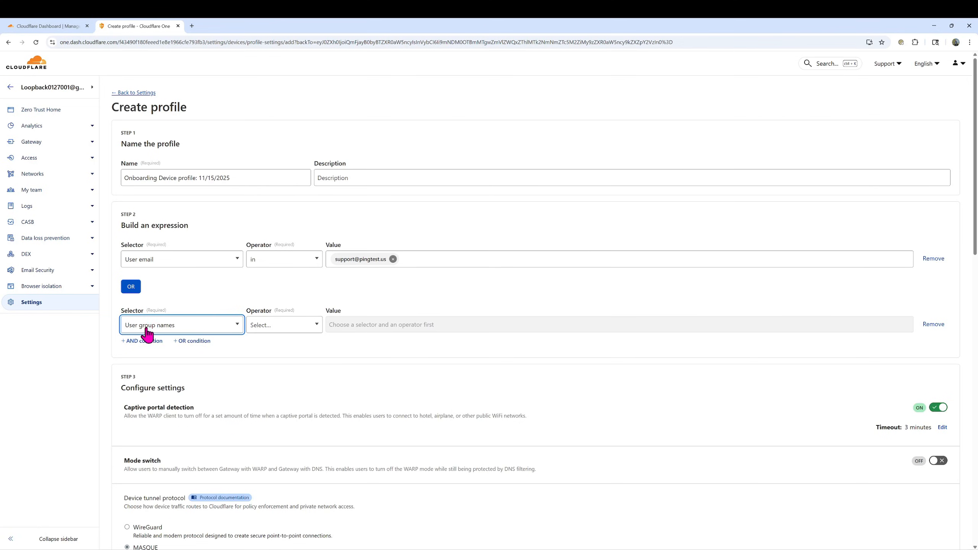
click(267, 331)
click(308, 339)
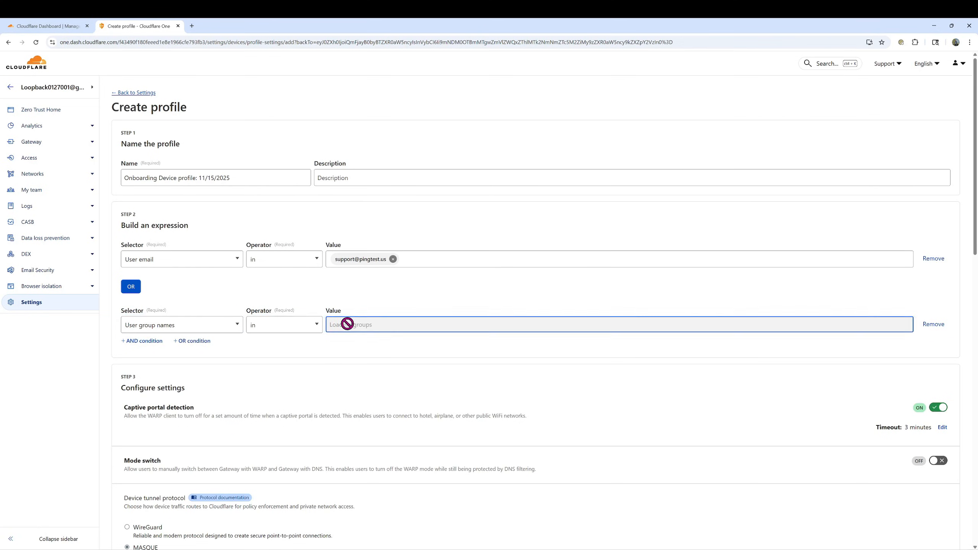
click(345, 324)
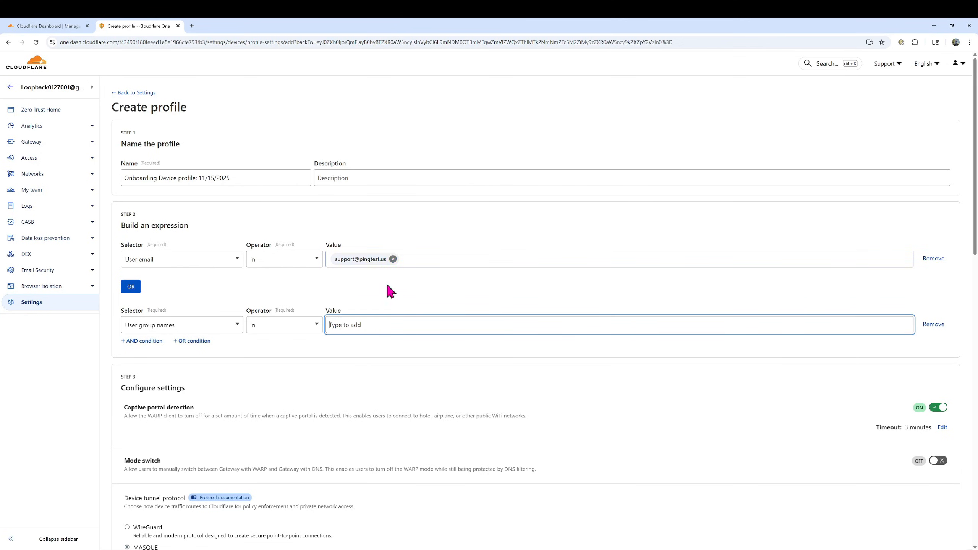
Delete the User group names condition and create the Onboarding Device profile
click(934, 325)
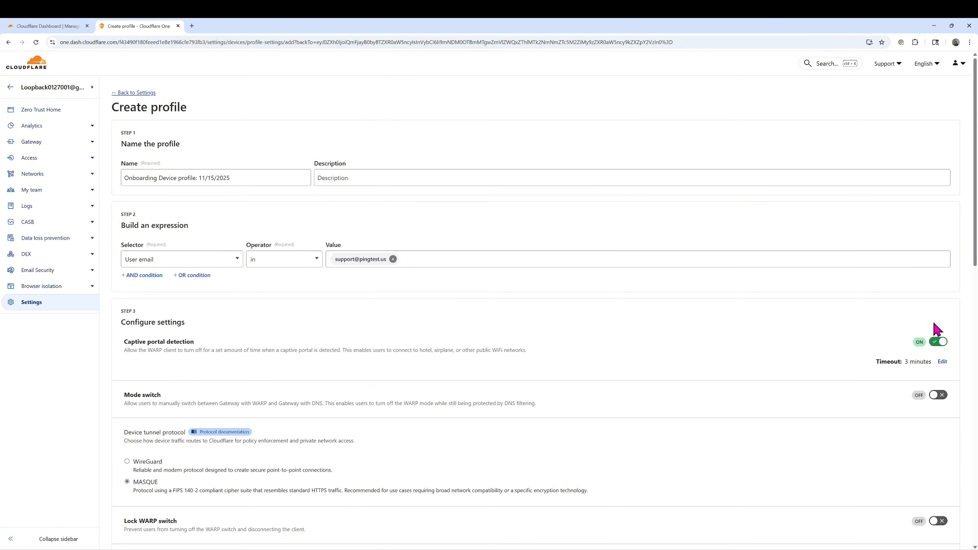
scroll(427, 309, down, 8)
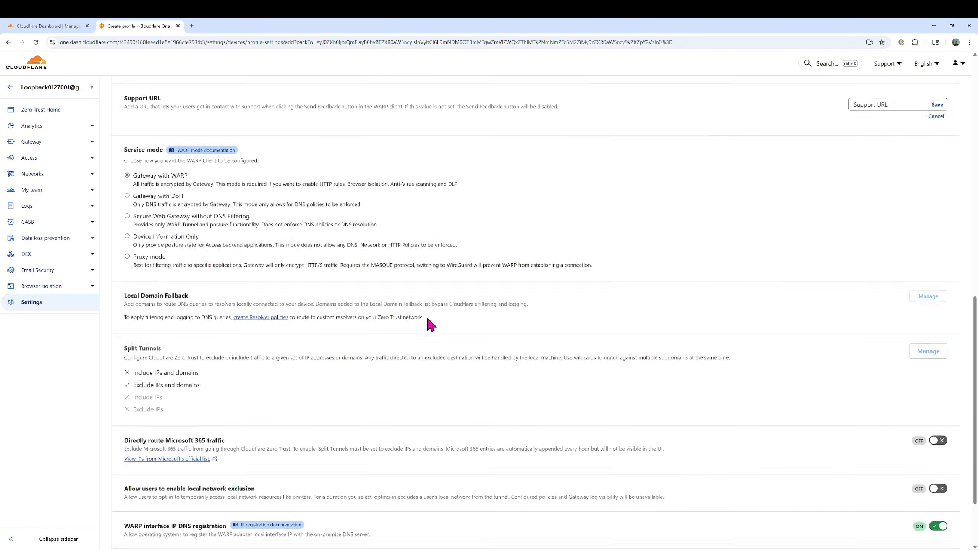
scroll(427, 315, up, 1)
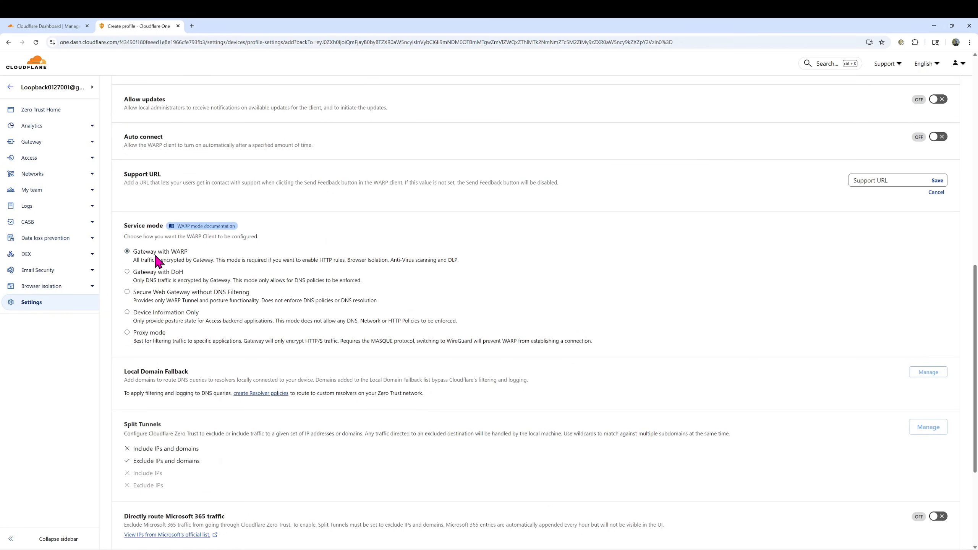
scroll(324, 323, down, 4)
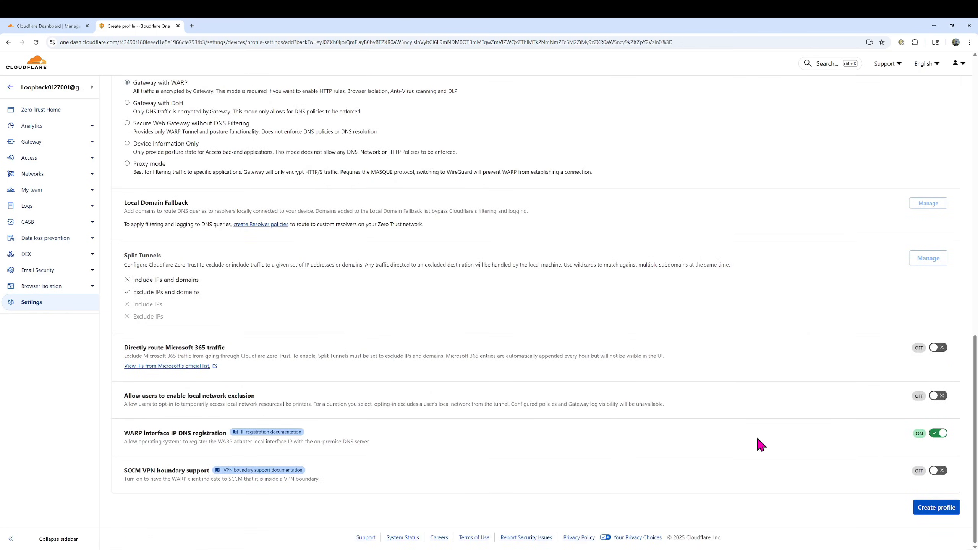
click(931, 511)
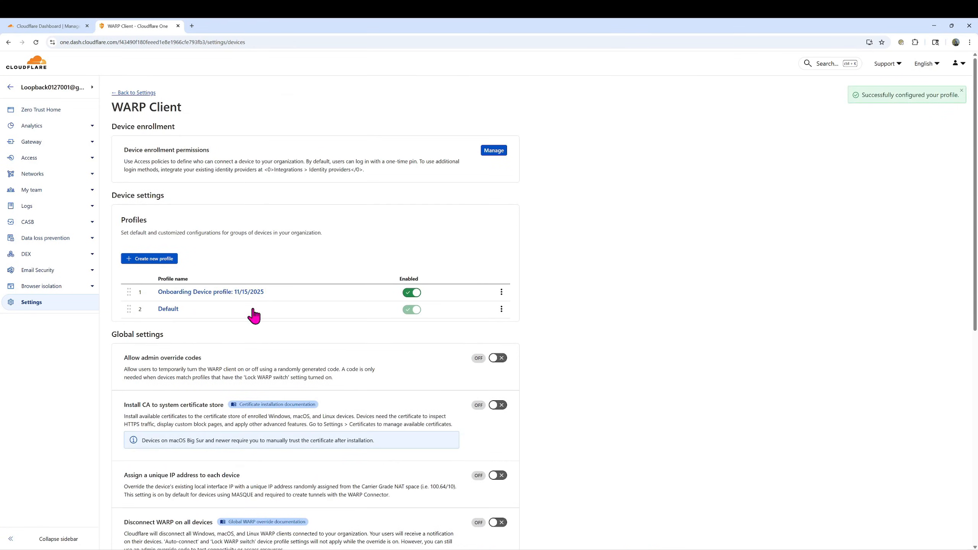
Open the Onboarding Device profile for editing and check the Lock WARP switch, which is still off
click(210, 294)
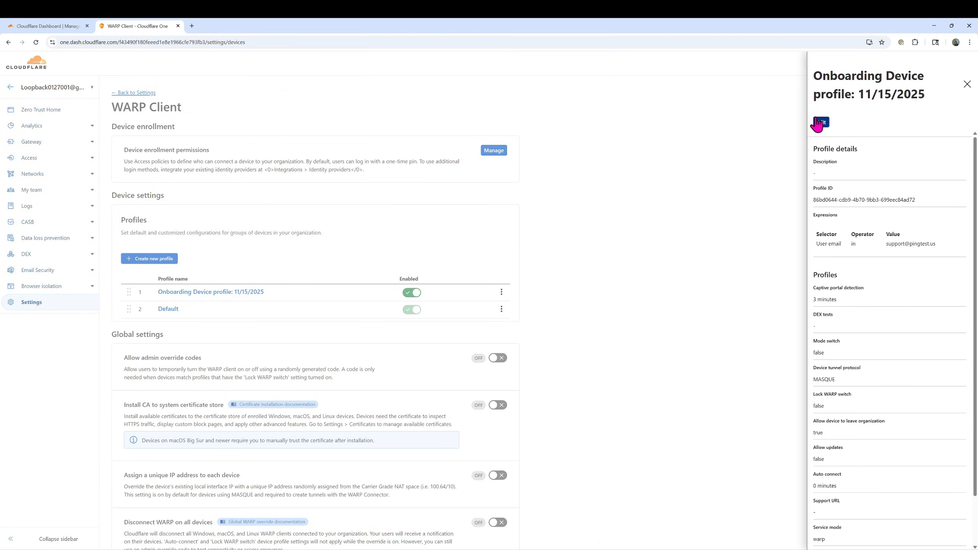
click(820, 124)
scroll(374, 323, down, 5)
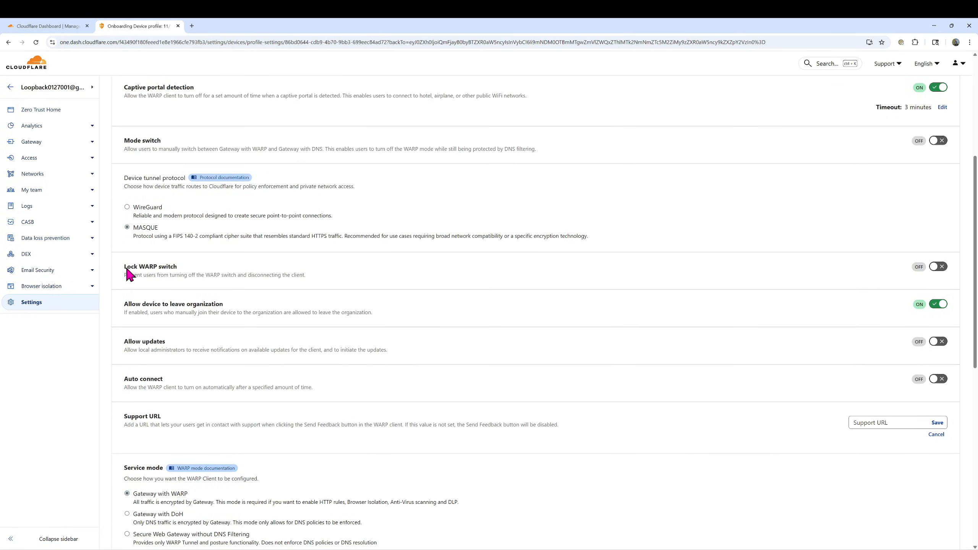
drag(124, 267, 181, 271)
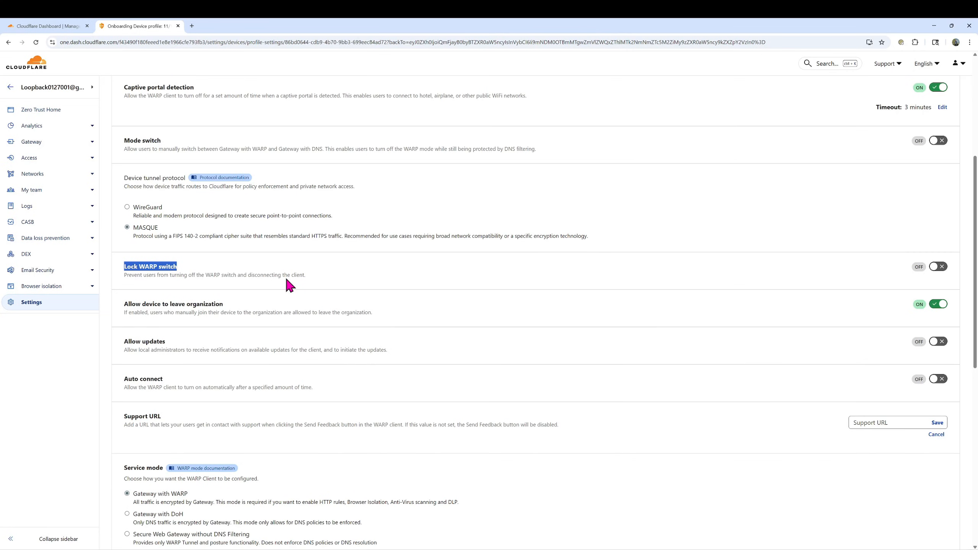
scroll(285, 289, down, 2)
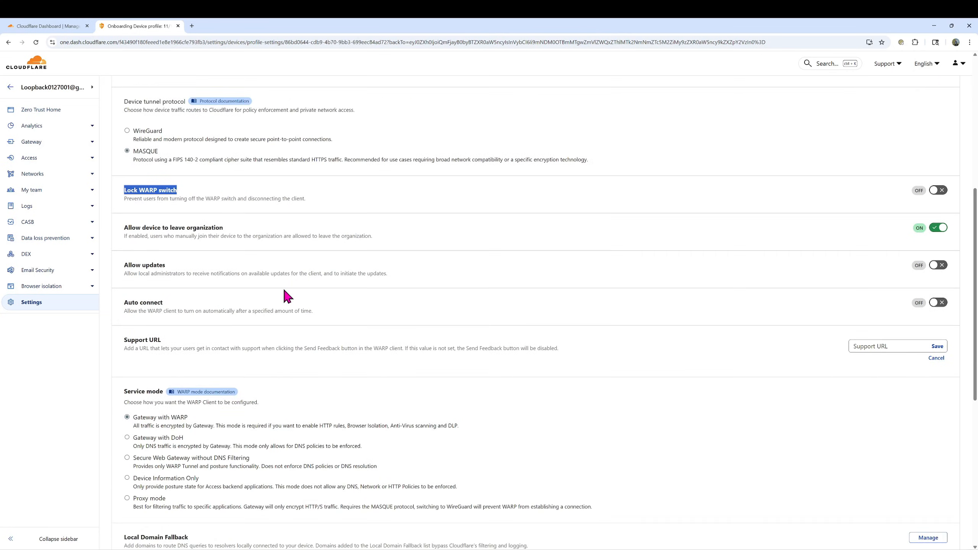
scroll(287, 297, down, 2)
scroll(287, 297, down, 4)
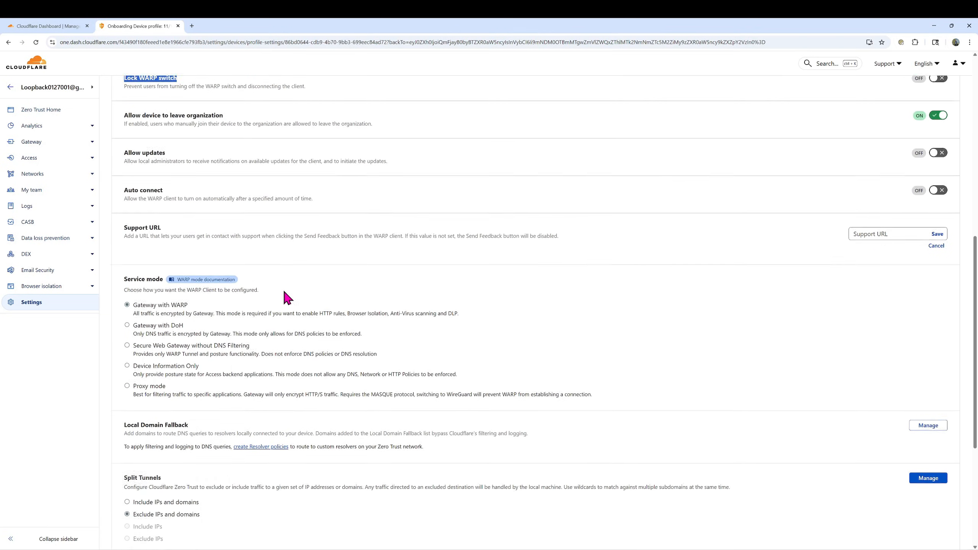
scroll(286, 305, down, 3)
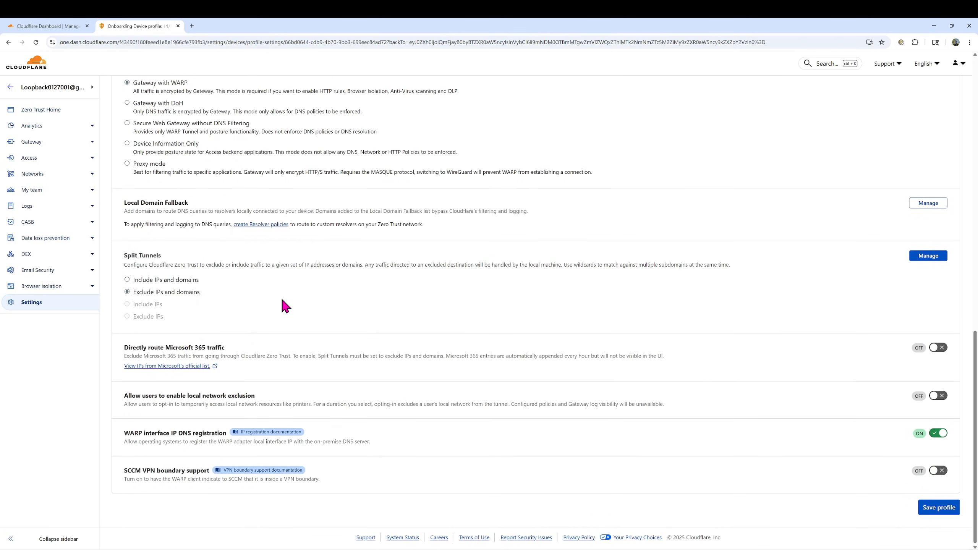
scroll(285, 309, up, 5)
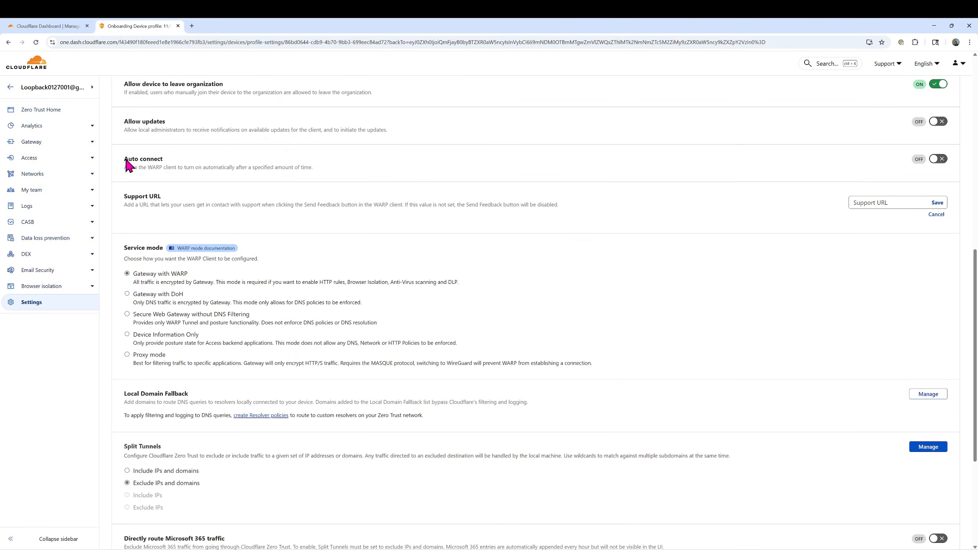
drag(126, 160, 161, 160)
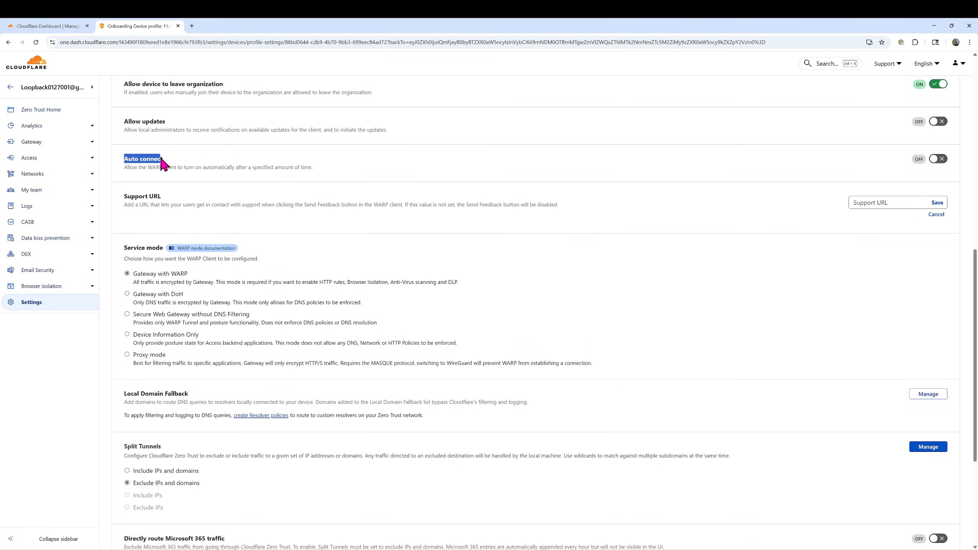
click(938, 159)
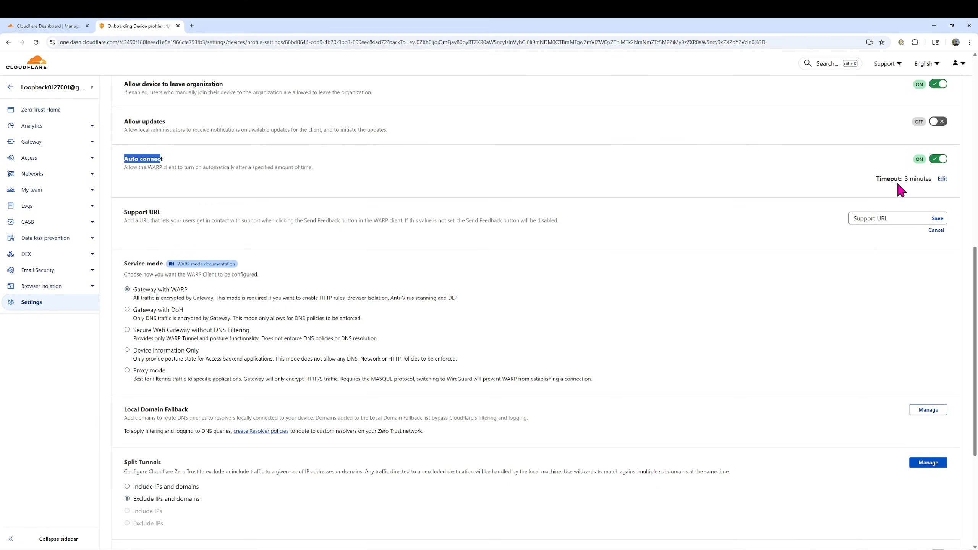
click(933, 162)
scroll(540, 262, up, 5)
scroll(520, 280, down, 10)
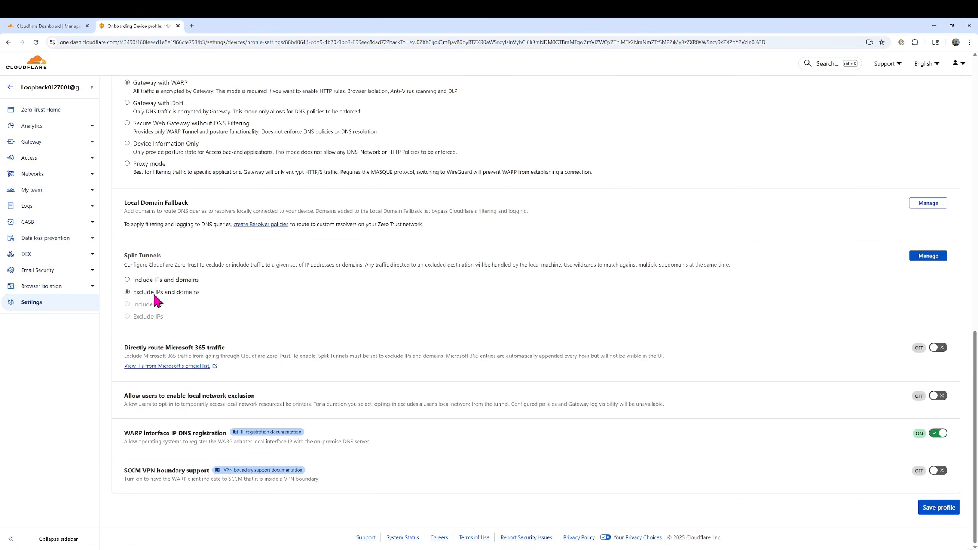
Review the Split Tunnels exclude list, including 10.0.0.0/8, 172.16.0.0/12 and 192.168.0.0/16
click(928, 257)
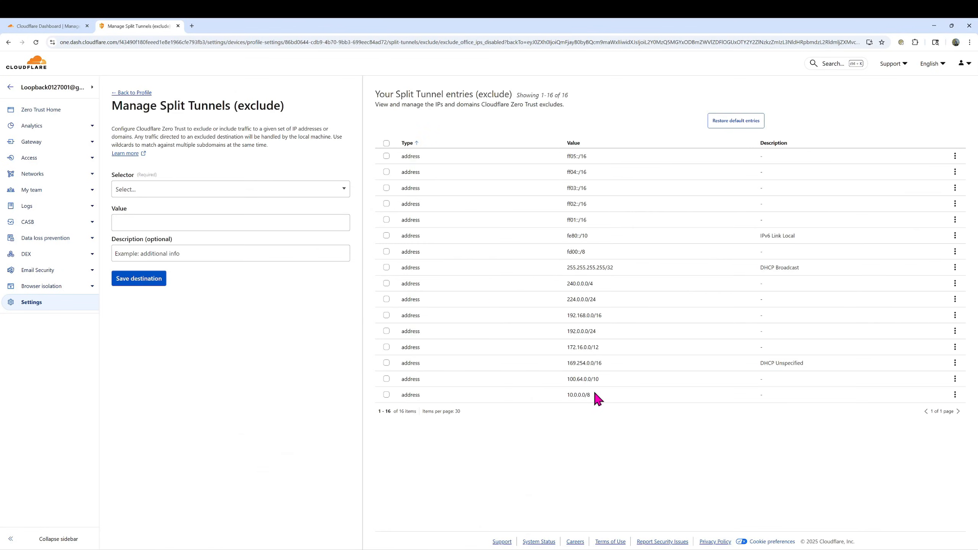
drag(594, 395, 558, 389)
drag(600, 347, 564, 348)
drag(605, 316, 560, 313)
Go back from the Split Tunnels list to the WARP client settings page
click(125, 93)
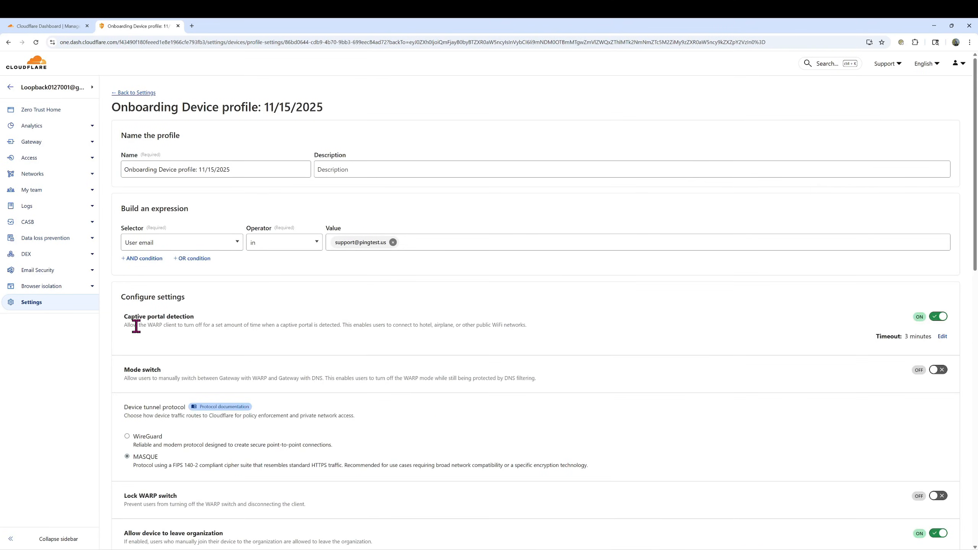
scroll(811, 429, down, 2)
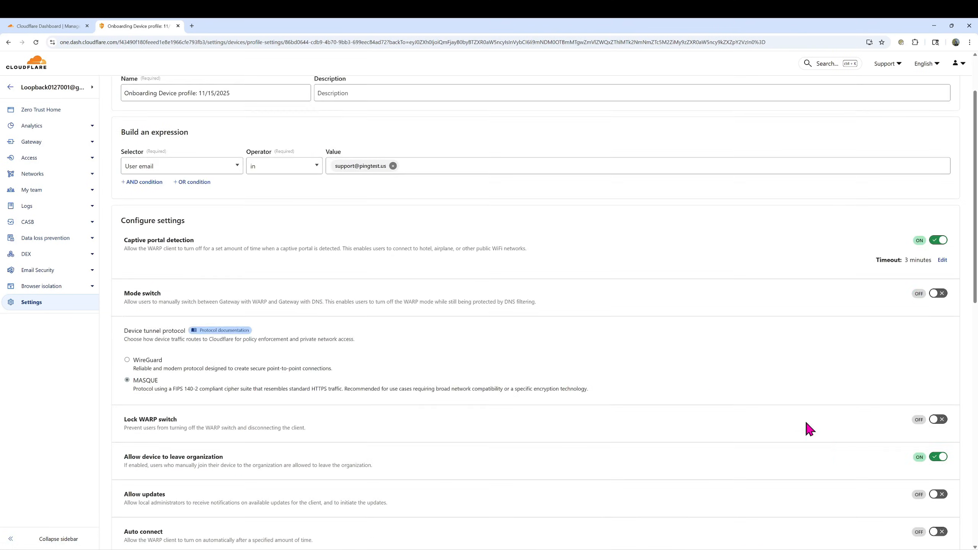
scroll(458, 288, down, 4)
scroll(295, 262, up, 6)
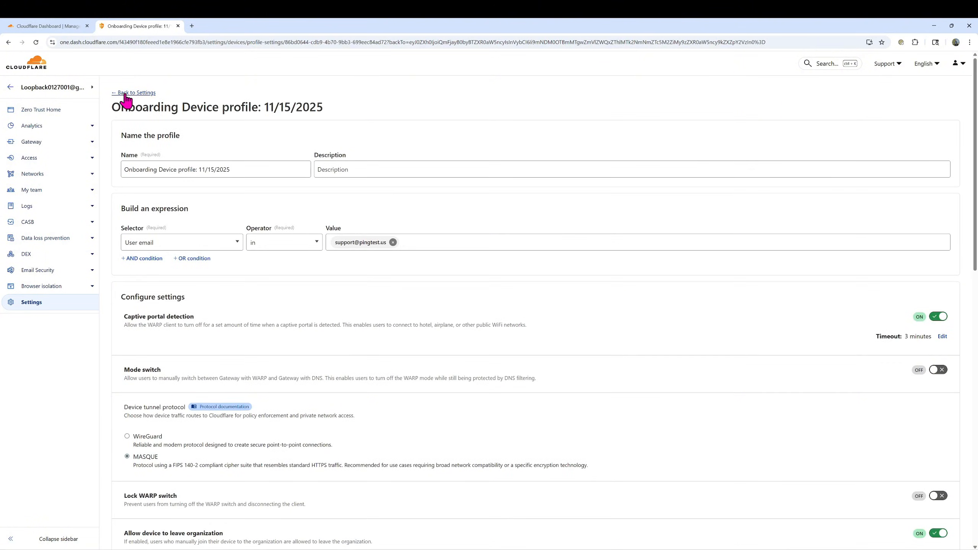
click(126, 94)
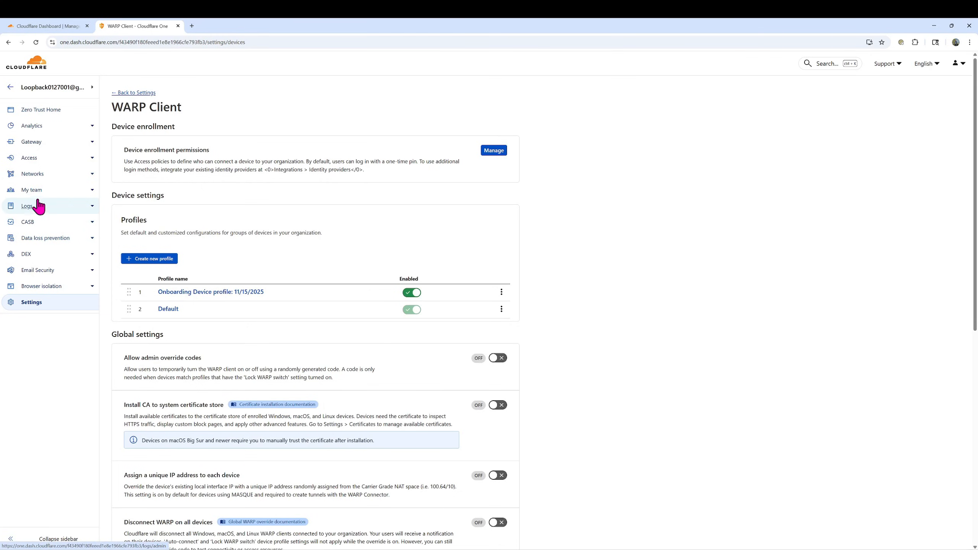
Look through Networks Routes and Tunnels, then go to the WARP client downloads page
click(40, 177)
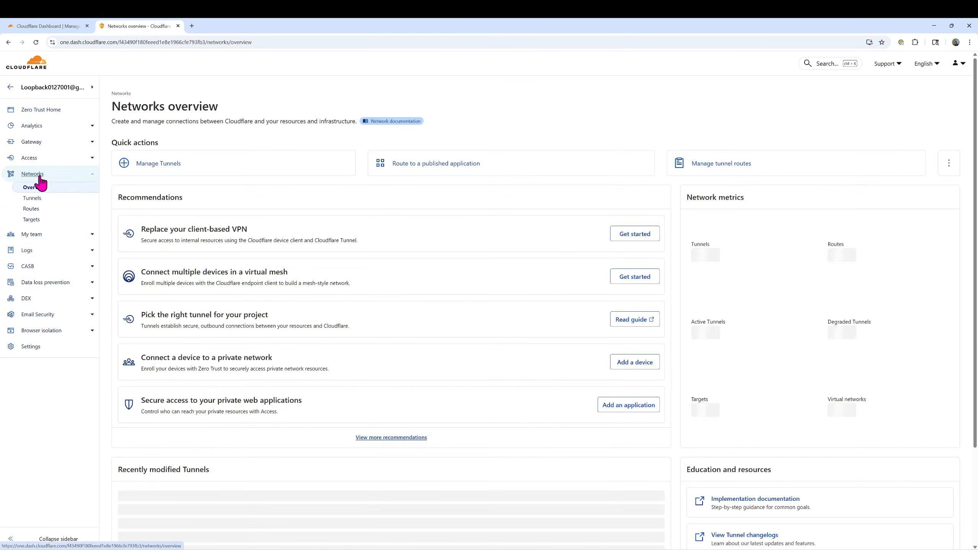
click(31, 211)
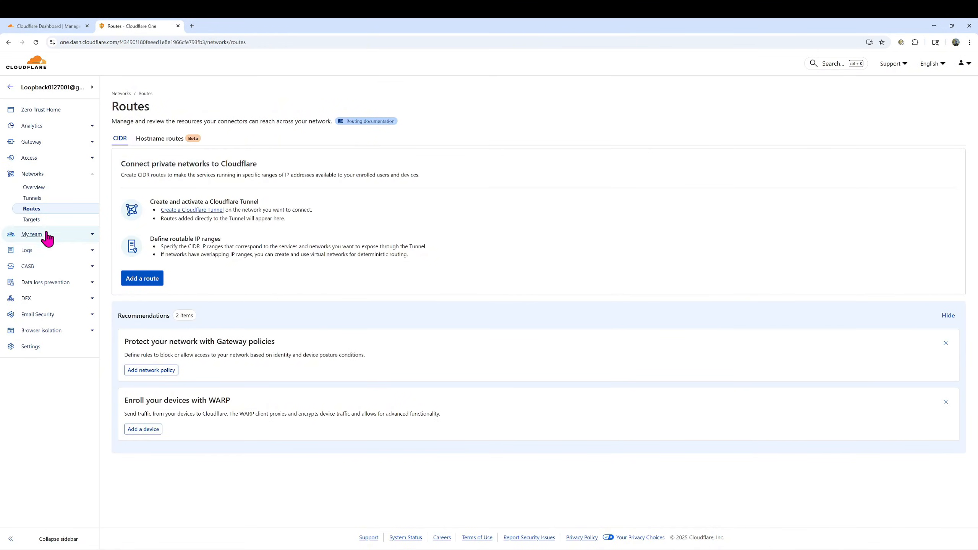
click(29, 197)
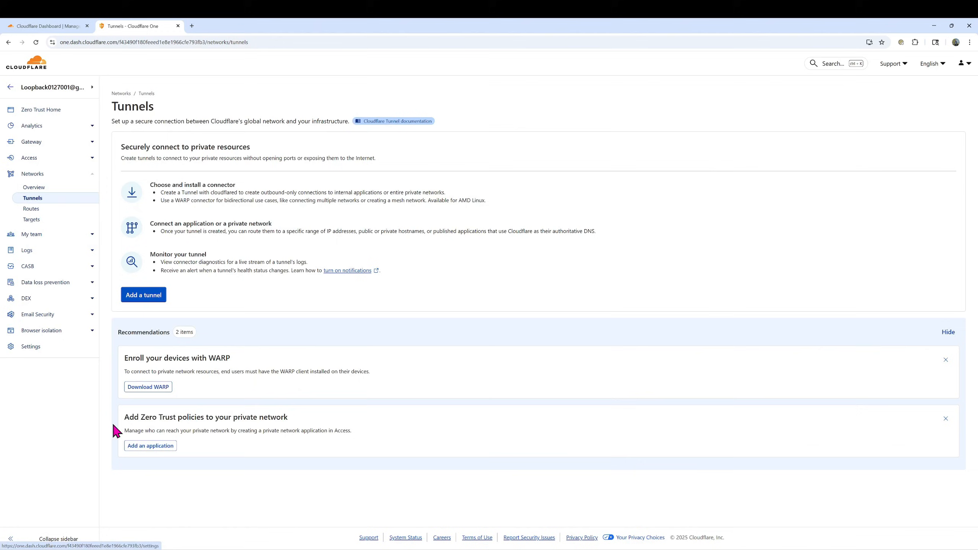
click(154, 387)
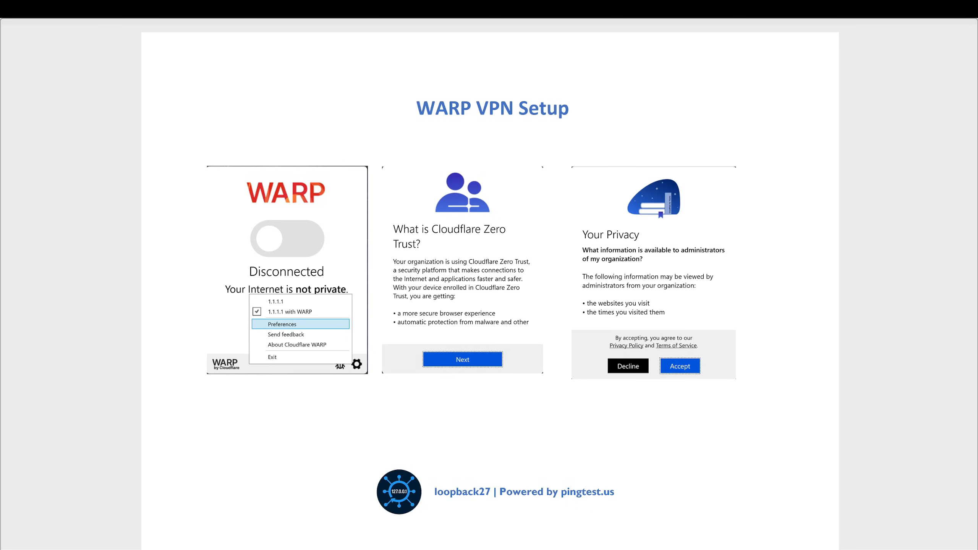
From WARP Preferences > Account, log in with Cloudflare Zero Trust using the organisation's team name
drag(0, 174, 418, 182)
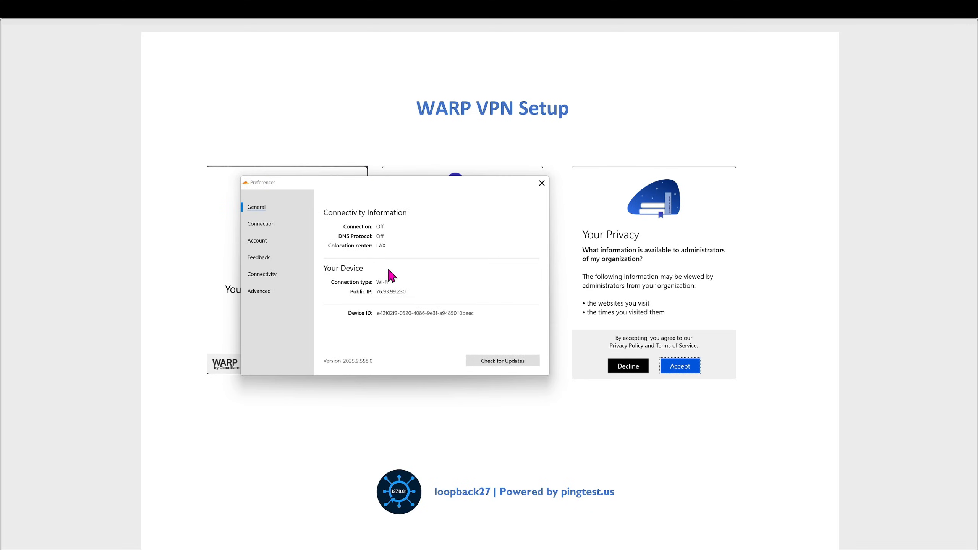
click(263, 240)
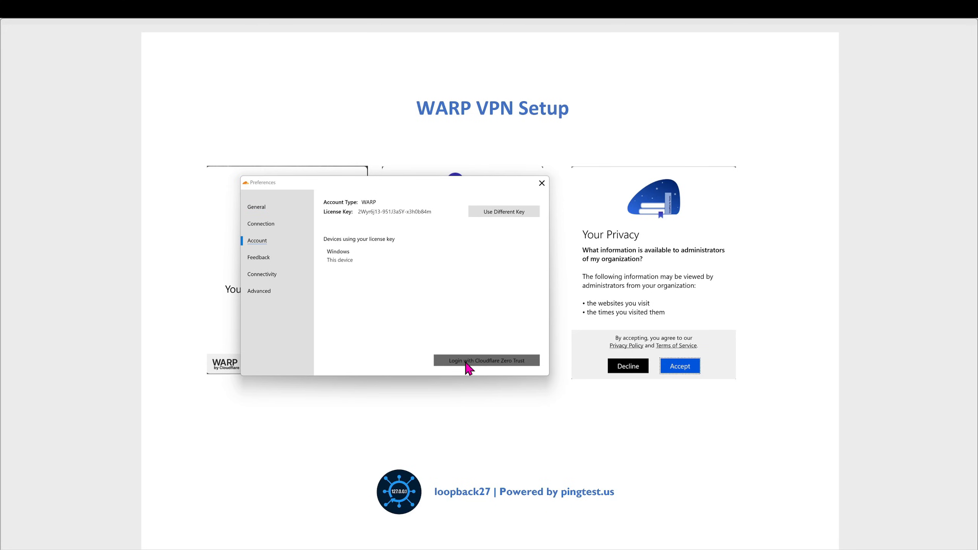
click(496, 364)
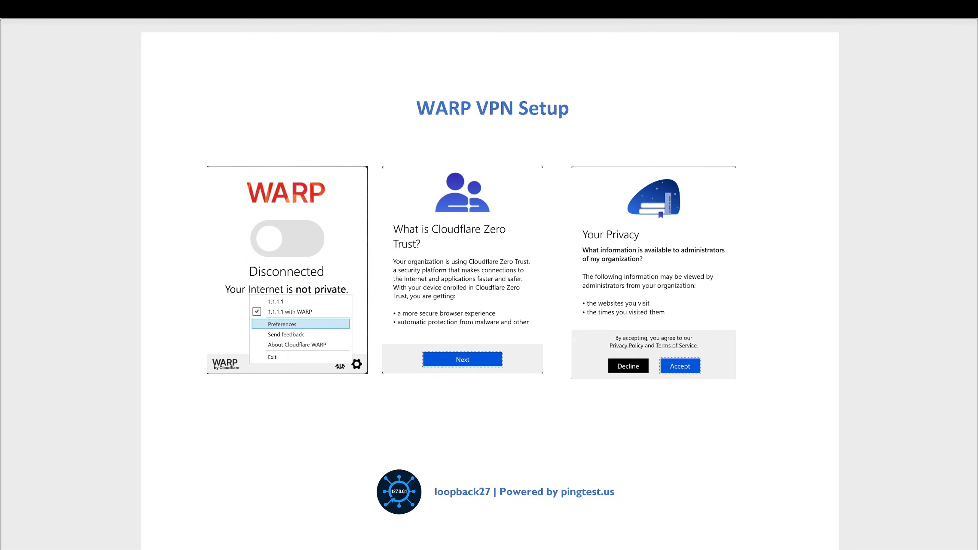
drag(1, 261, 491, 260)
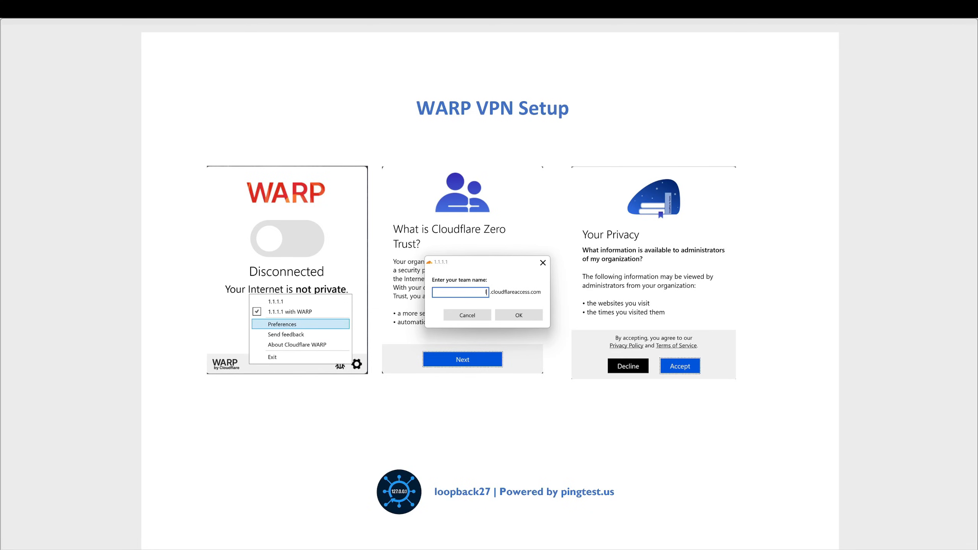
text(lloopback27)
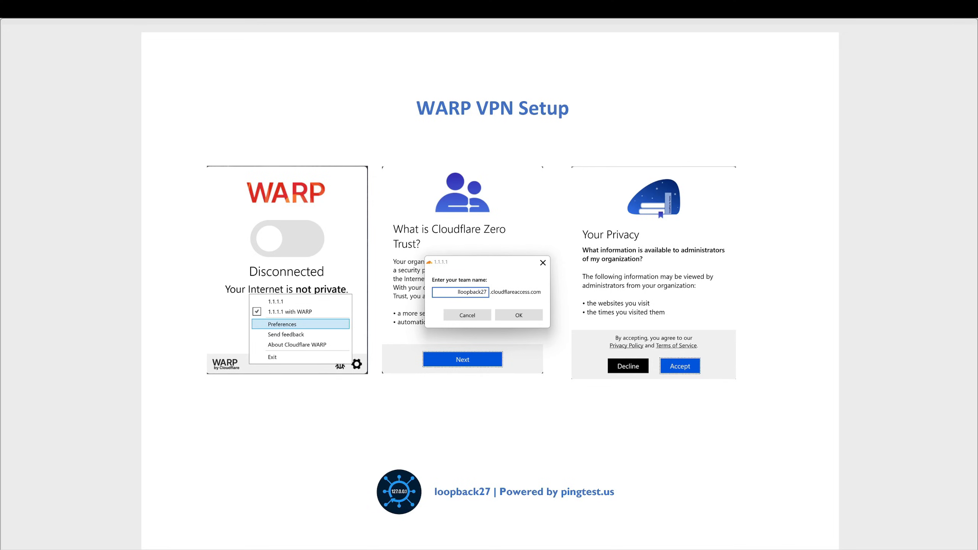
click(519, 315)
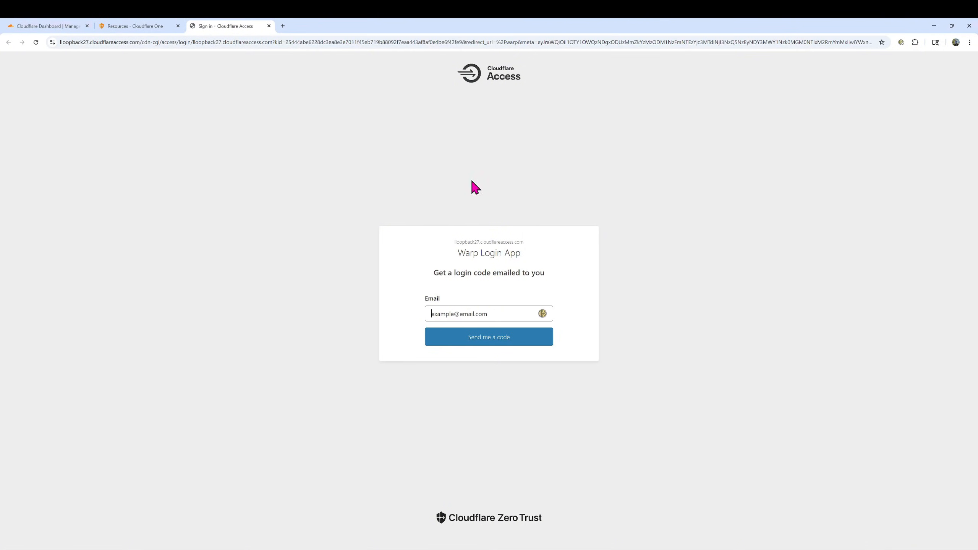
Request a login code for the user's e-mail, then paste the emailed code and sign in
click(456, 313)
click(466, 342)
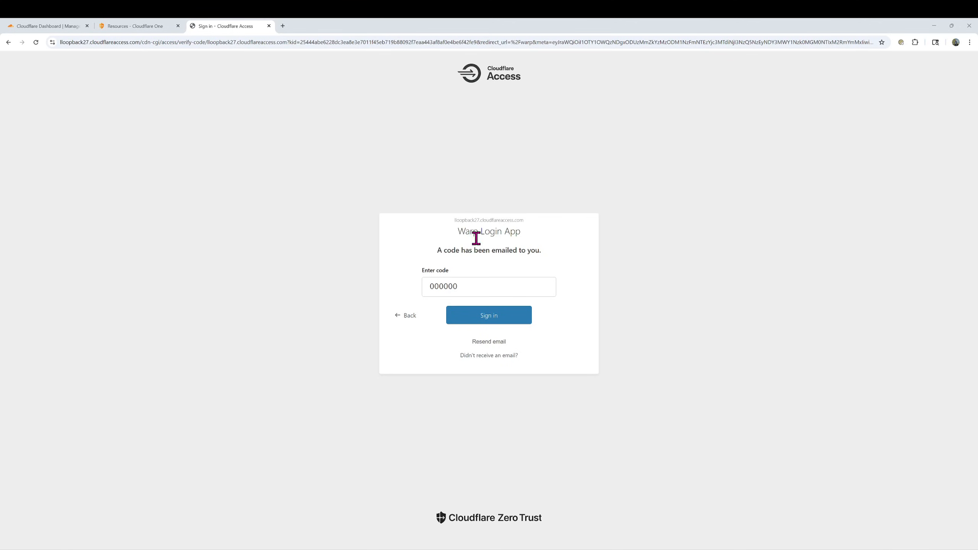
click(466, 281)
key(ctrl+v)
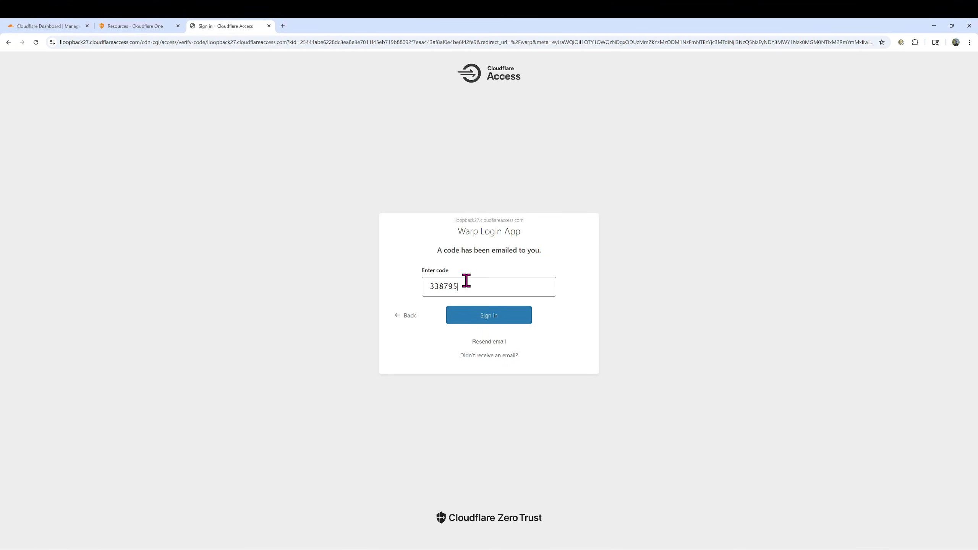
click(474, 326)
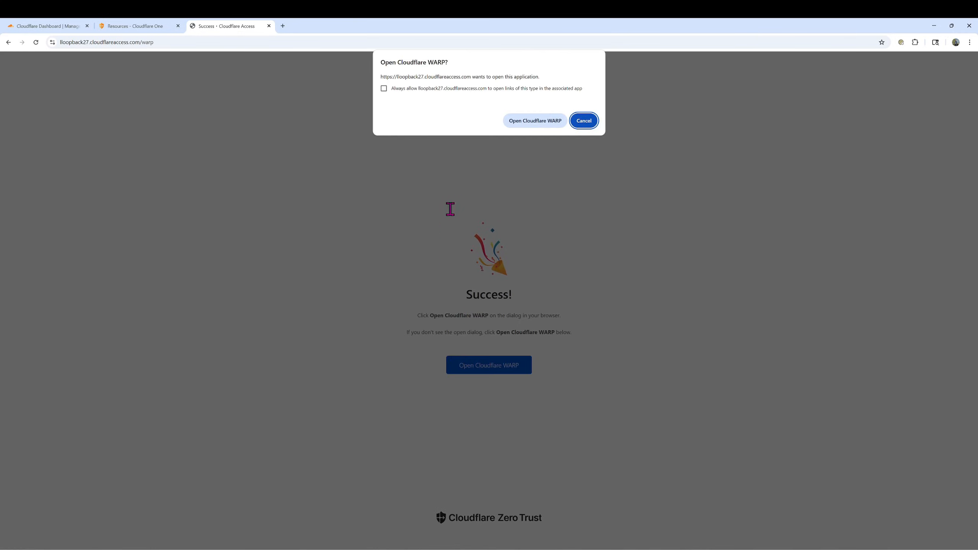
Hand off to the WARP client, confirm Account Type Zero Trust, and close Preferences
click(530, 122)
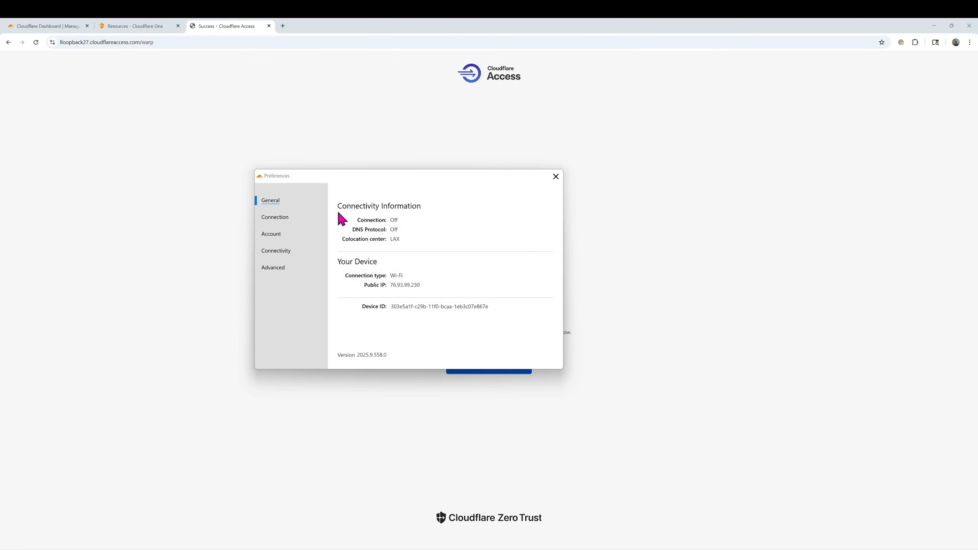
click(270, 235)
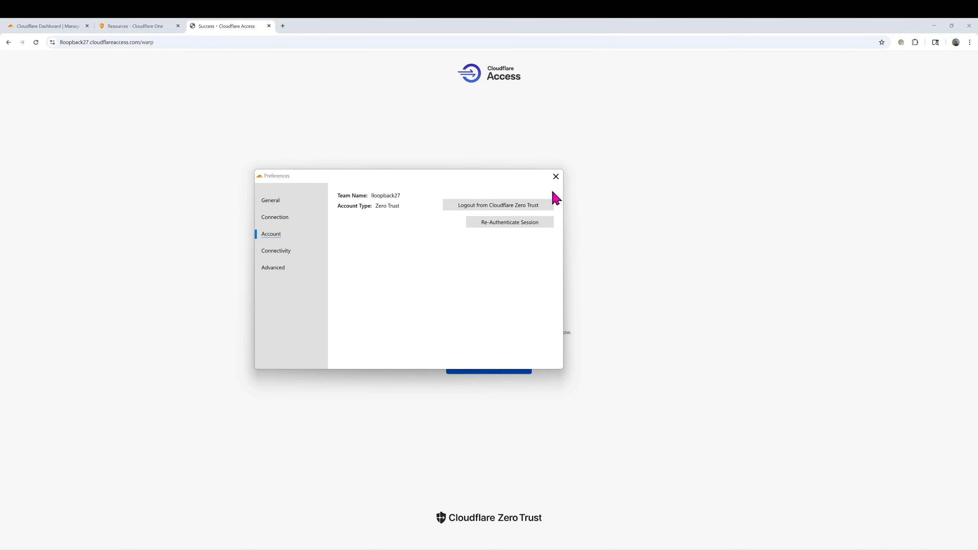
click(556, 176)
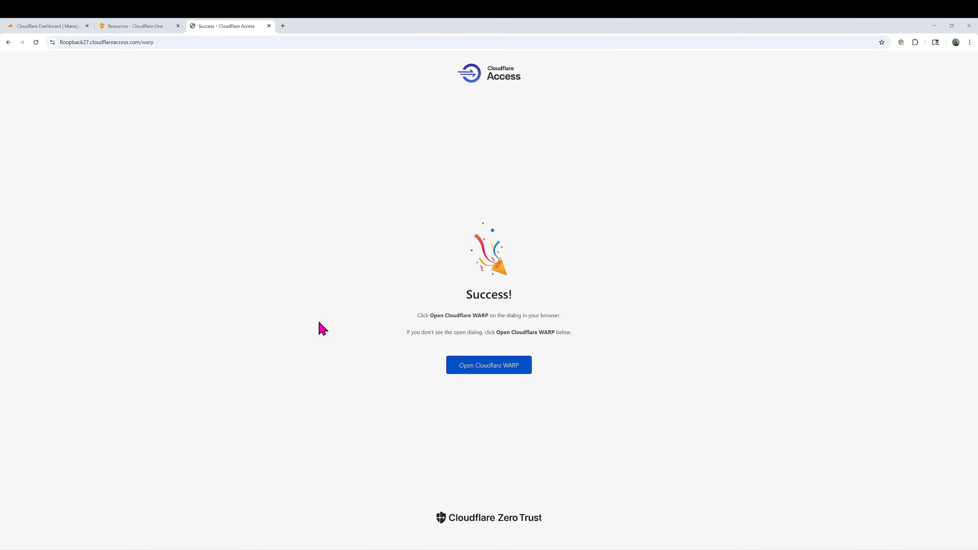
Load pingtest.us to confirm the ISP is Cloudflare AS13335 and review the IPv4 and IPv6 addresses
click(285, 27)
text(pingtest.us)
key(Return)
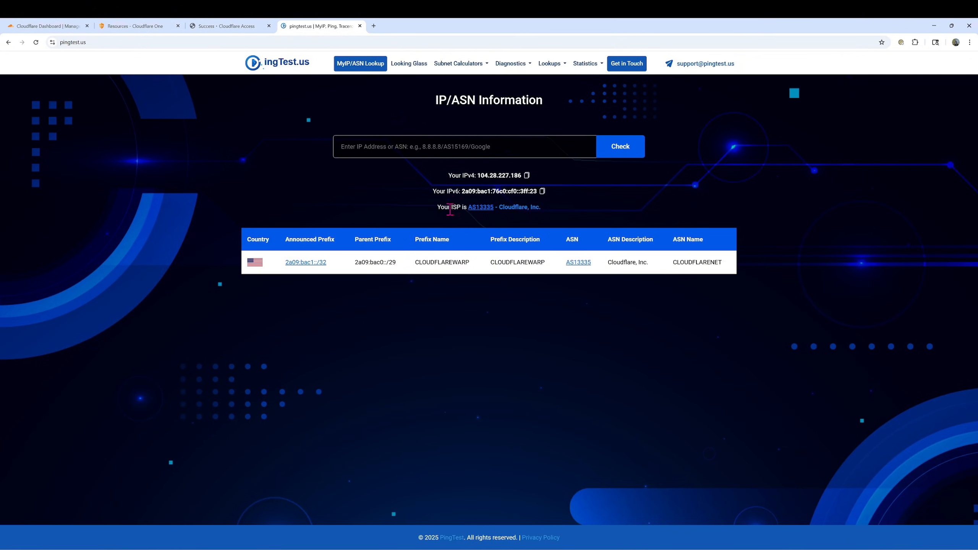
drag(535, 208, 438, 208)
drag(520, 176, 477, 175)
drag(537, 191, 466, 190)
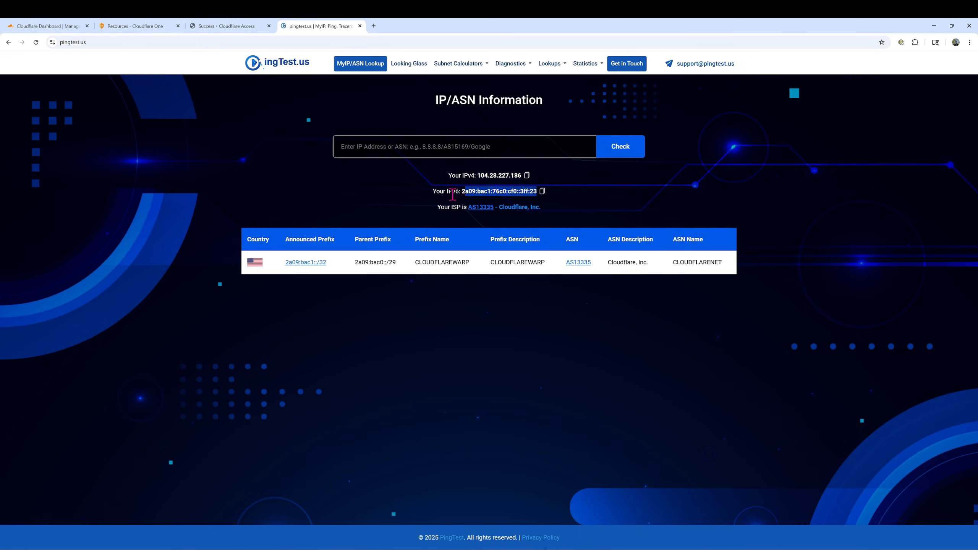
click(137, 27)
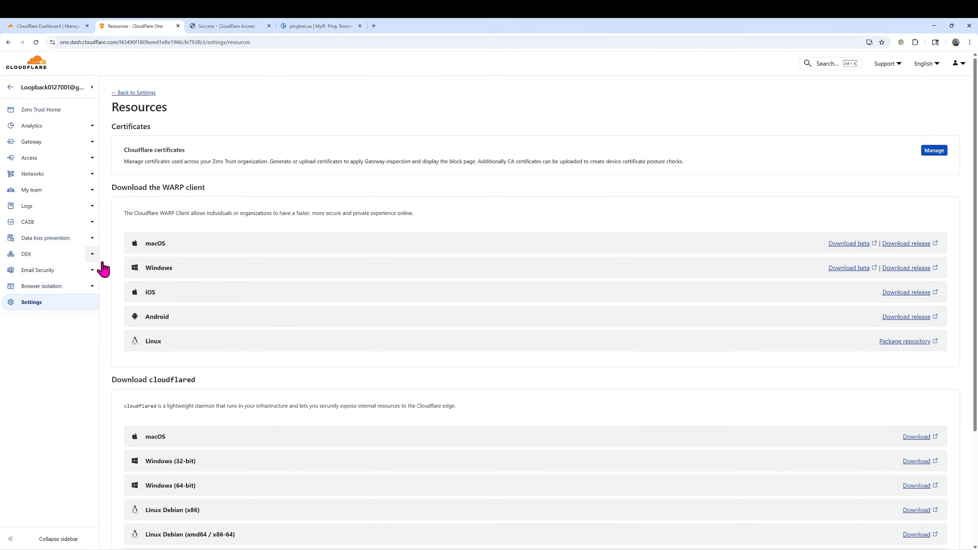
Check My team > Devices for the enrolled device, then open Gateway > Firewall policies
click(33, 190)
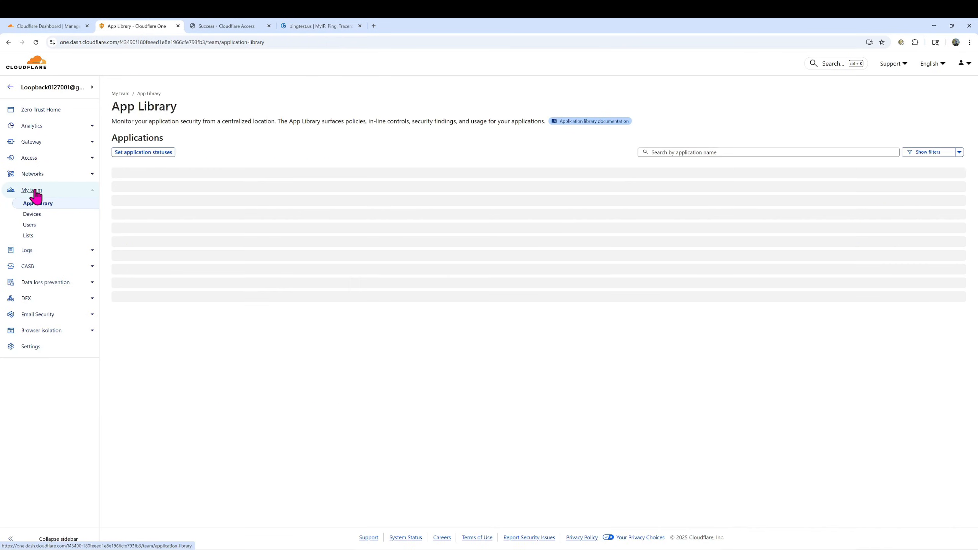
click(34, 226)
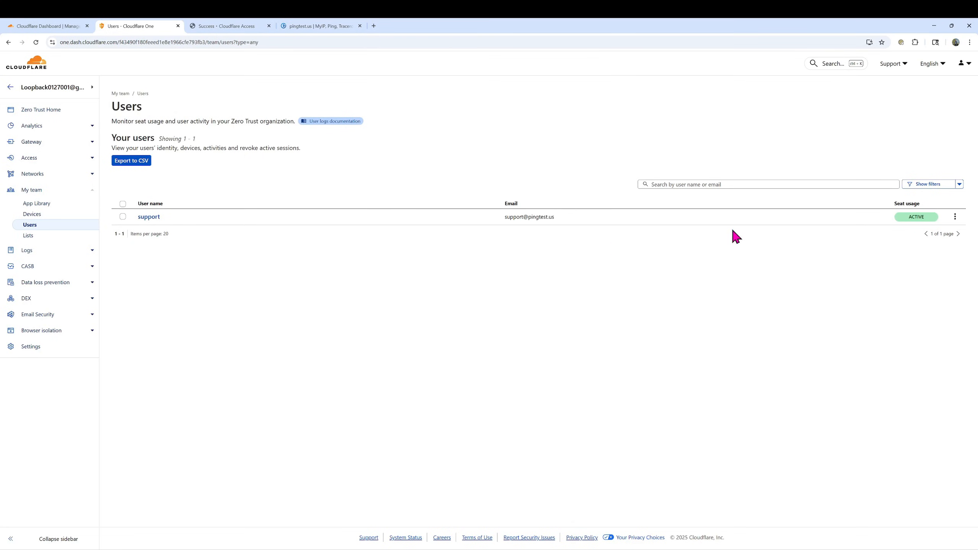
click(32, 215)
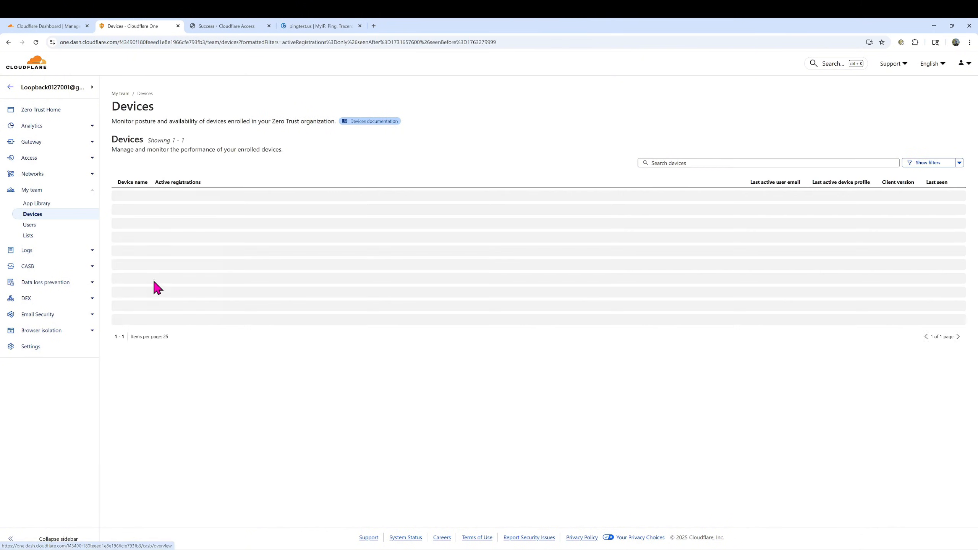
drag(159, 196, 116, 197)
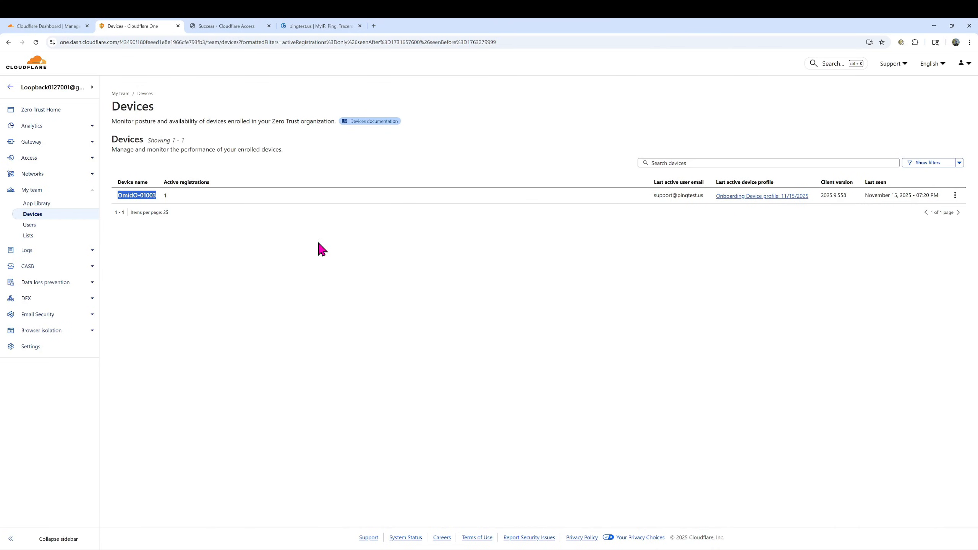
click(34, 143)
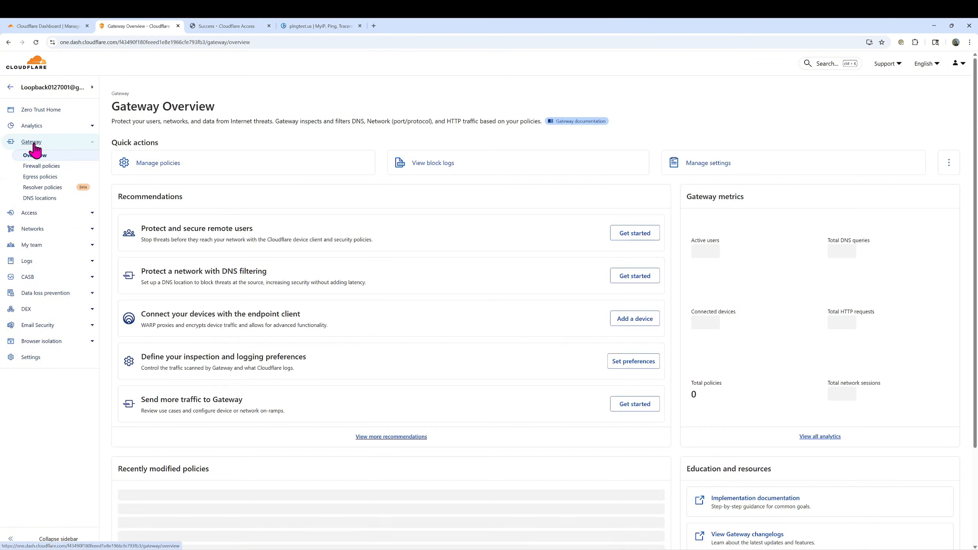
click(39, 170)
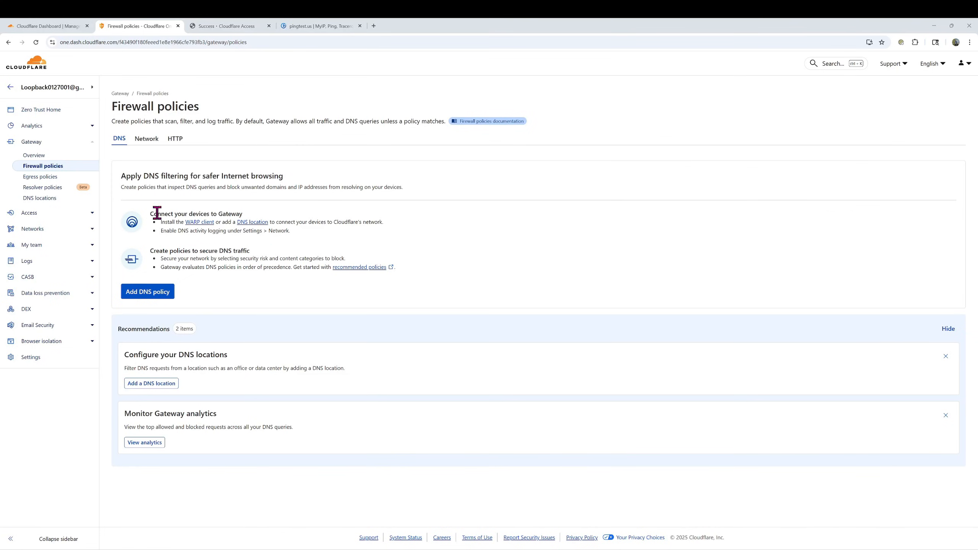